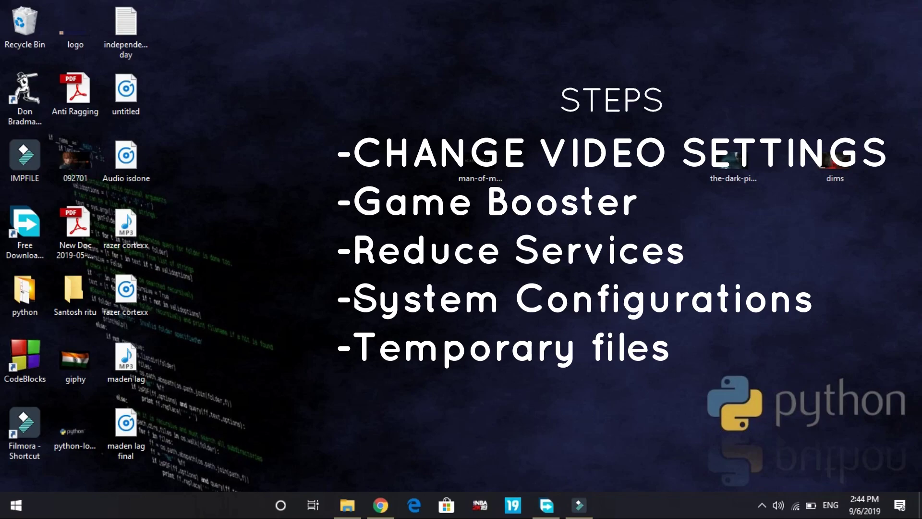
- Open the %appdata% Roaming folder from the Run dialog
key("super+r")
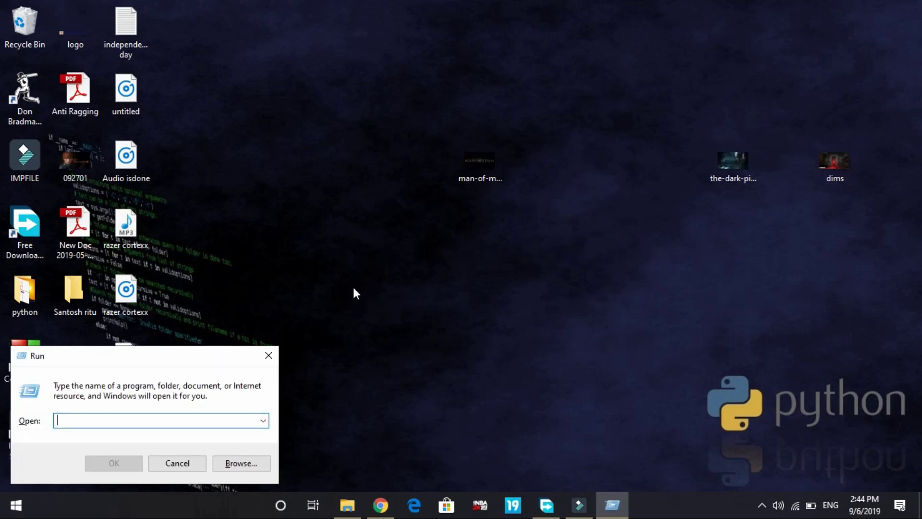
left_click(118, 417)
type("%appda")
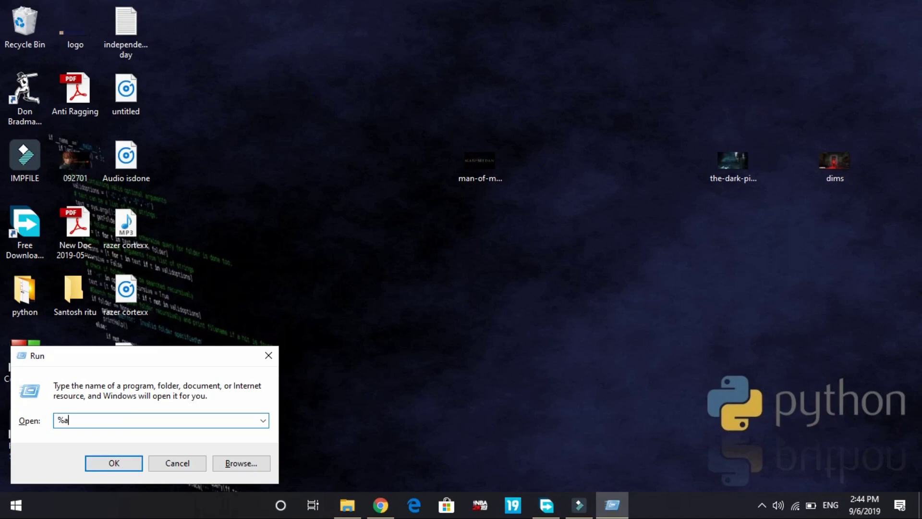
type("ta%")
key("Return")
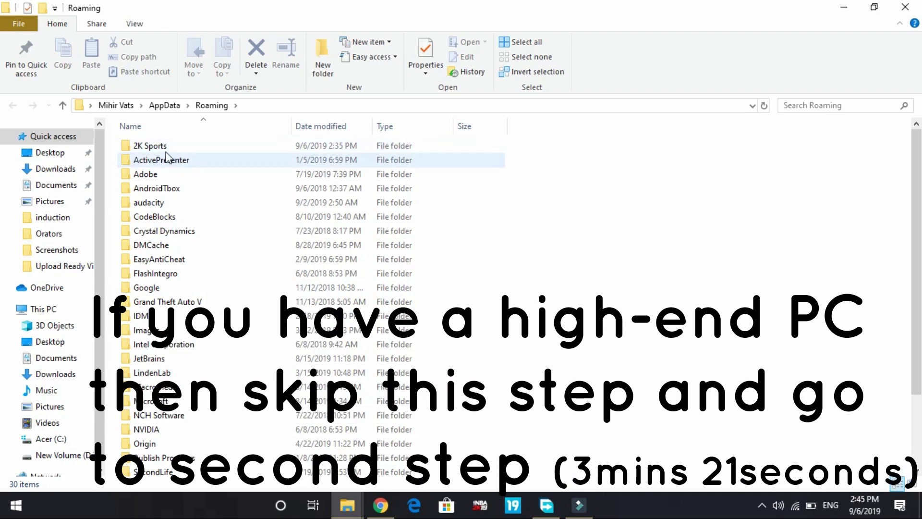
- Go into 2K Sports > NBA 2K20 and select the VideoSettings file
double_click(155, 145)
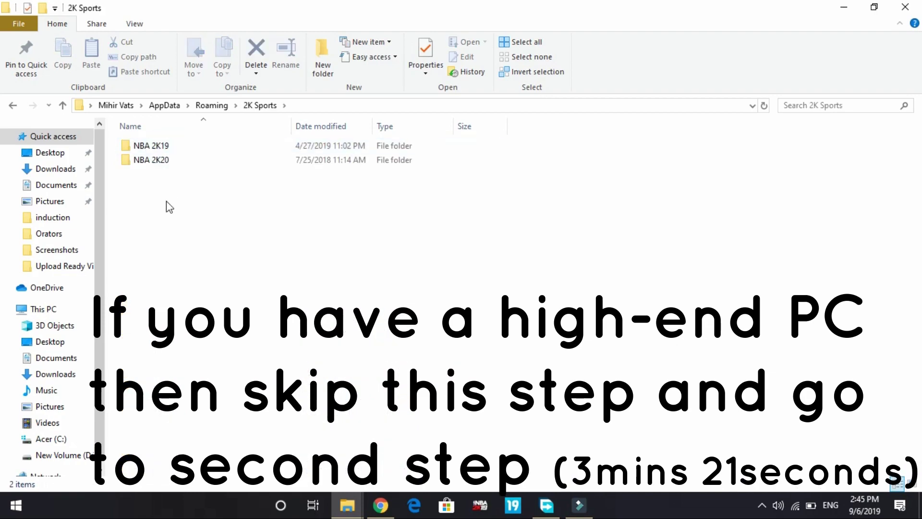
left_click(165, 160)
double_click(165, 160)
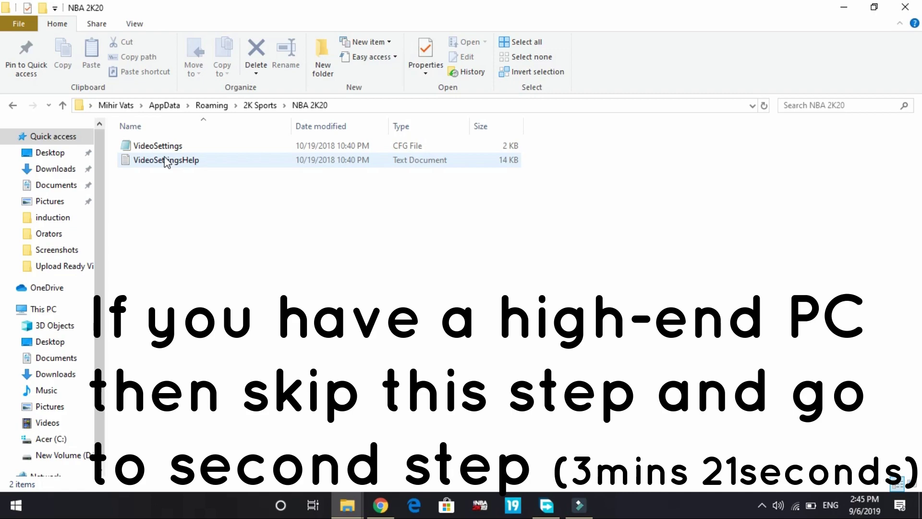
left_click(172, 148)
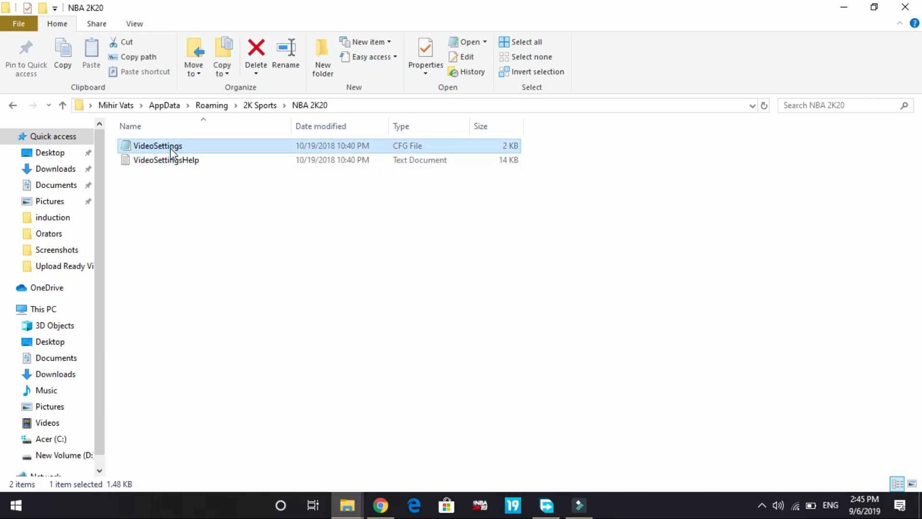
- Open VideoSettings in Notepad and maximize the window
double_click(171, 147)
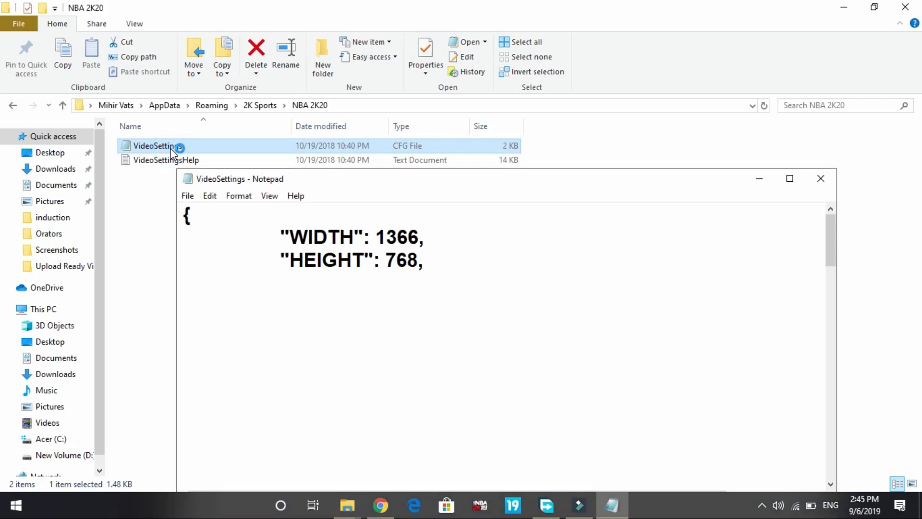
double_click(320, 176)
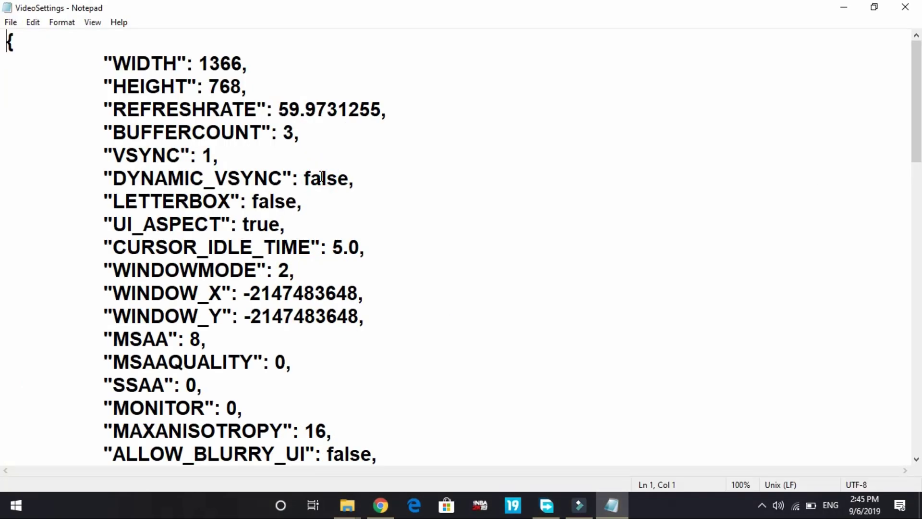
scroll(242, 211, "down", 4)
scroll(242, 212, "up", 4)
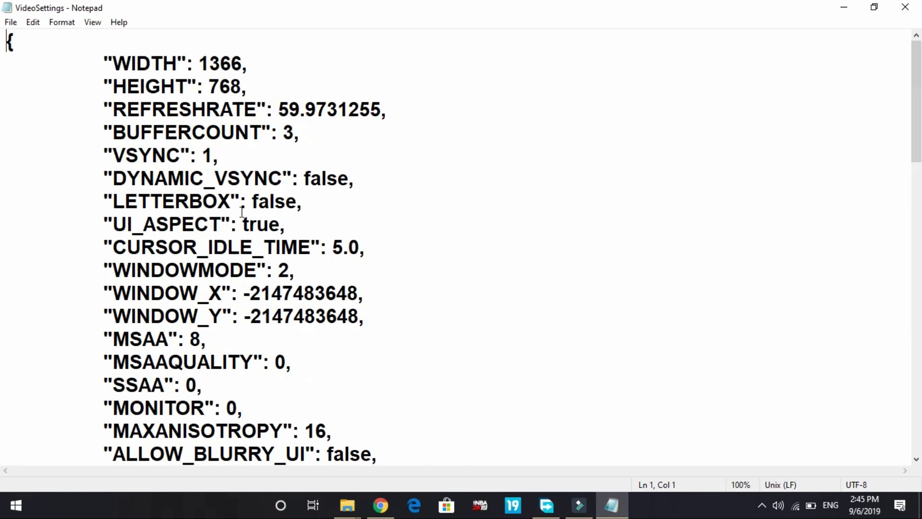
- Try WIDTH 1280 and HEIGHT 760, then restore WIDTH 1366 and HEIGHT 768
left_click(242, 62)
key("BackSpace")
key("BackSpace")
key("BackSpace")
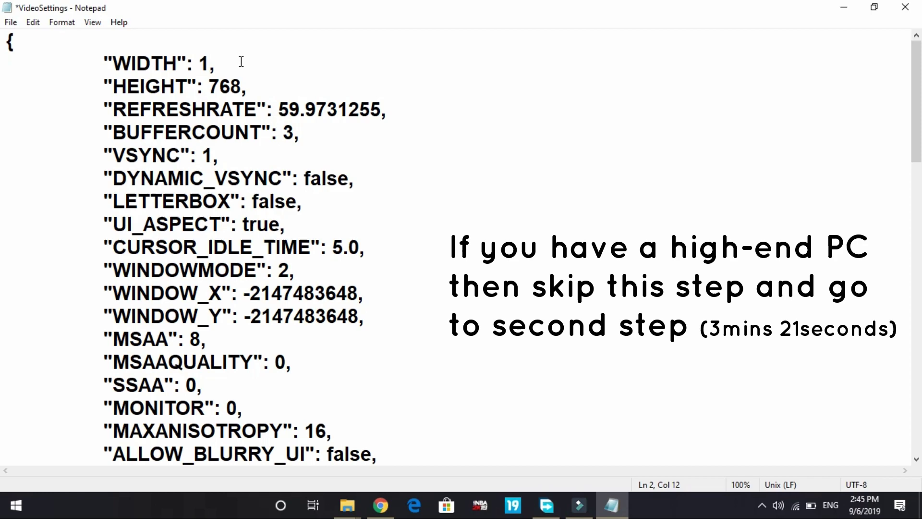
type("280")
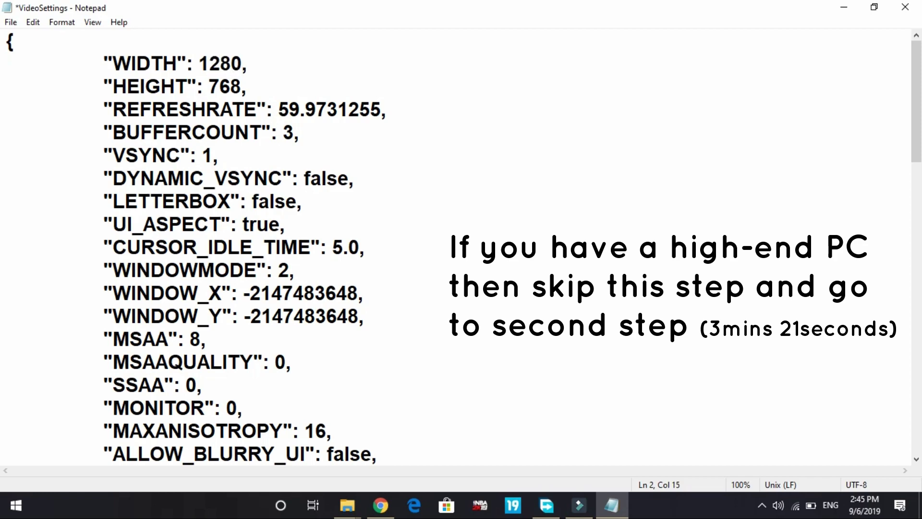
key("Down")
key("BackSpace")
key("BackSpace")
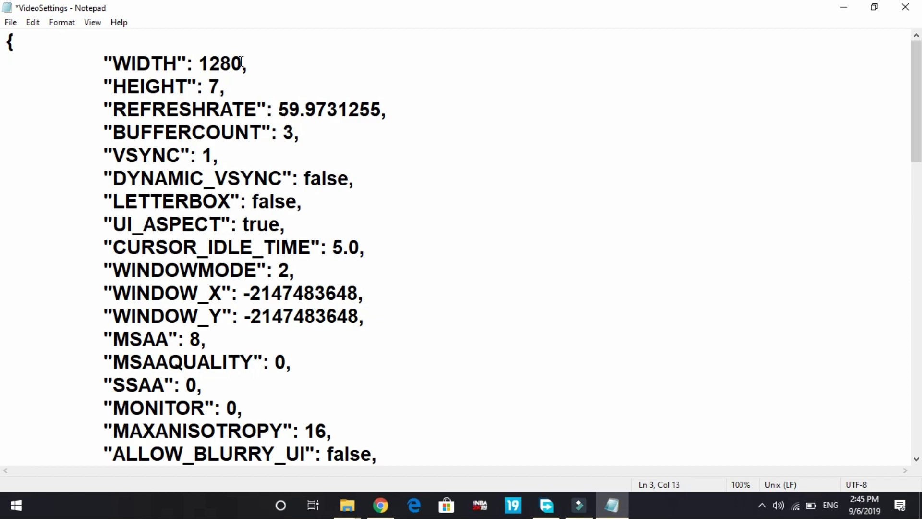
type("60")
key("BackSpace")
key("BackSpace")
type("68")
left_click(241, 61)
key("BackSpace")
key("BackSpace")
key("BackSpace")
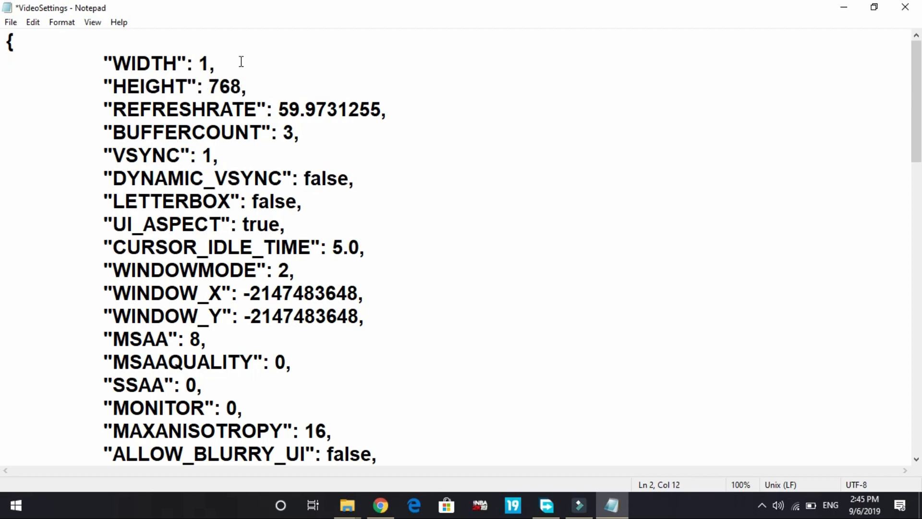
type("366")
key("Down")
key("Down")
- Change BUFFERCOUNT from 3 to 0
left_click(293, 137)
key("BackSpace")
type("0")
key("Down")
key("Down")
- Change MSAA from 8 to 0, trying 4 along the way
key("Up")
key("Down")
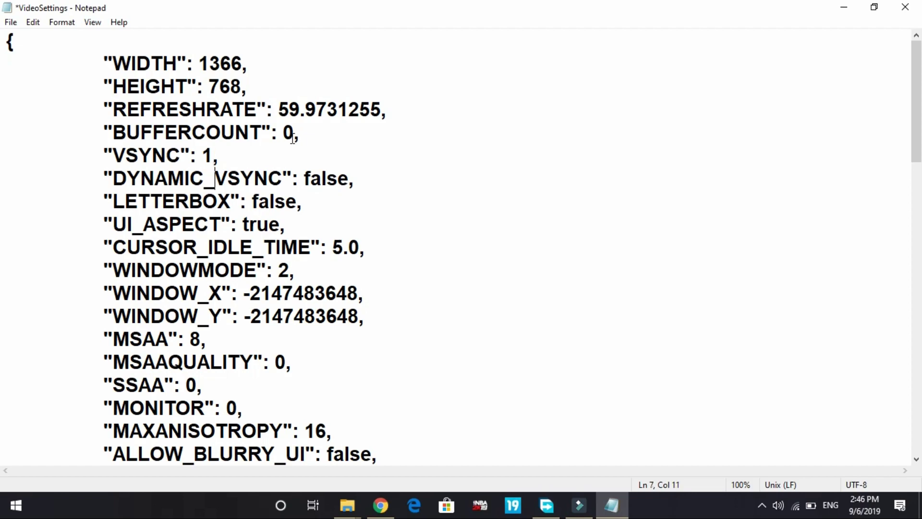
key("Down")
key("Down")
key("Down")
key("Down")
key("Down")
key("Down")
key("Down")
key("Left")
key("Left")
key("Right")
key("BackSpace")
type("4")
key("BackSpace")
type("0")
key("Down")
key("Down")
key("Down")
key("Down")
key("Down")
- Lower MAXANISOTROPY to 0, passing through 8 and 4
key("Up")
key("Up")
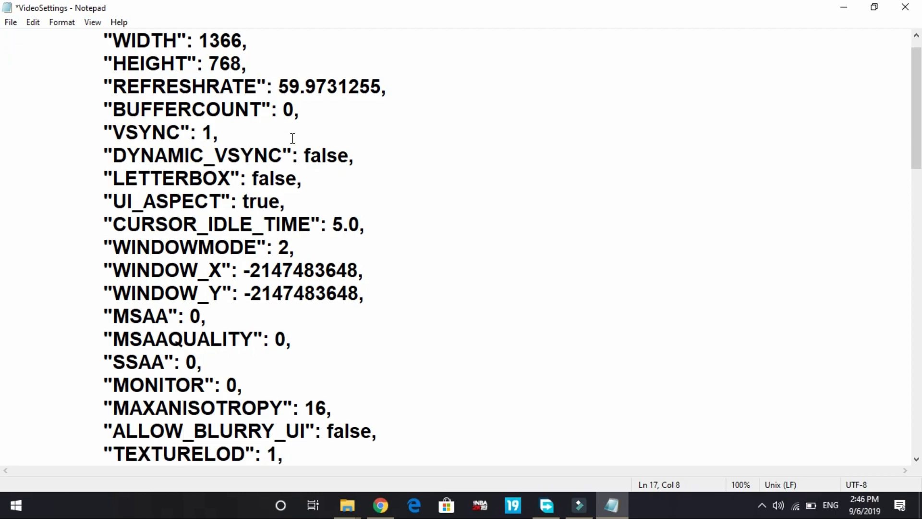
key("Down")
key("Right")
key("Right")
key("Right")
key("Right")
key("Right")
key("Right")
key("Right")
key("Right")
key("Right")
key("Right")
key("Right")
key("Right")
key("Right")
key("Right")
key("Left")
key("BackSpace")
key("BackSpace")
type("8")
key("BackSpace")
type("4")
key("Down")
key("Down")
key("Down")
key("Down")
key("Up")
key("Up")
key("Up")
key("Up")
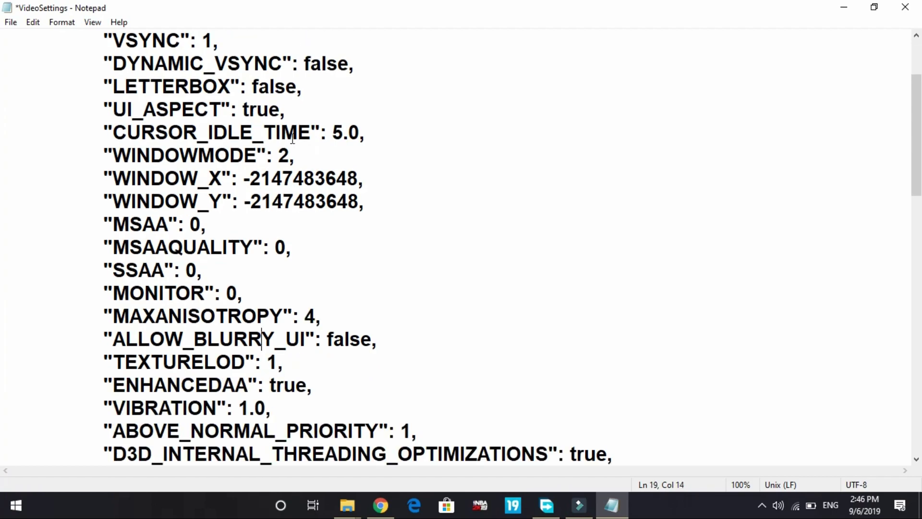
key("Right")
key("Right")
key("Right")
key("Right")
key("Right")
key("BackSpace")
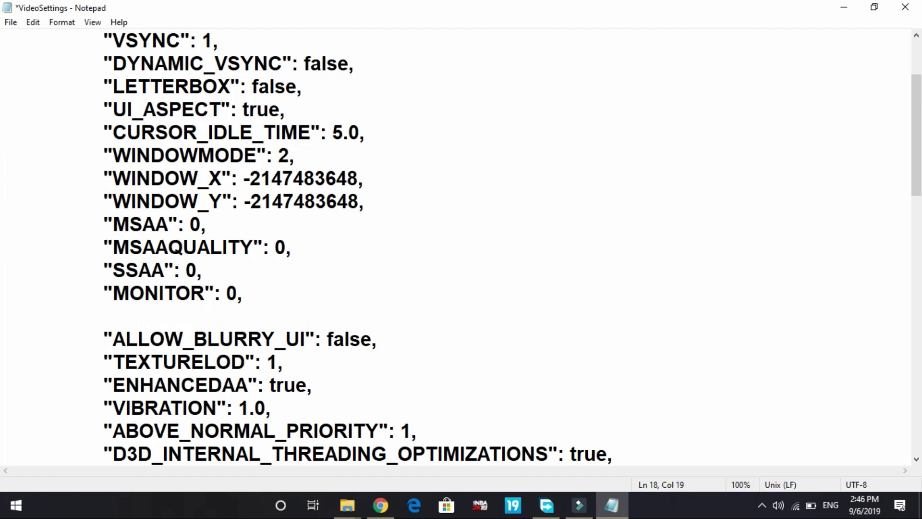
type("0")
key("Down")
key("Down")
key("Down")
key("Down")
key("Down")
key("Down")
key("Down")
key("Down")
key("Down")
key("Down")
key("Down")
key("Down")
key("Down")
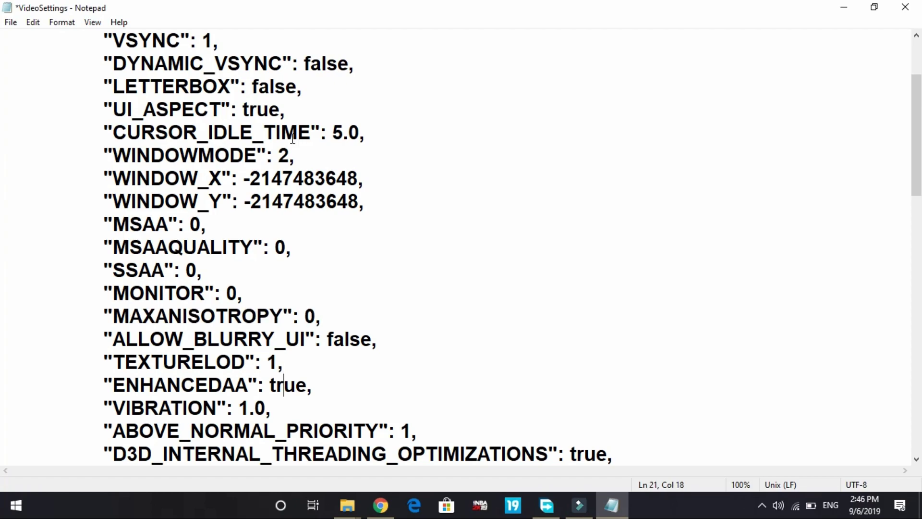
key("Down")
key("Down")
key("Down")
key("Down")
key("Down")
key("Down")
key("Down")
key("Down")
key("Down")
key("Down")
key("Down")
key("Down")
key("Down")
key("Down")
key("Down")
key("Down")
key("Down")
key("Down")
key("Down")
key("Down")
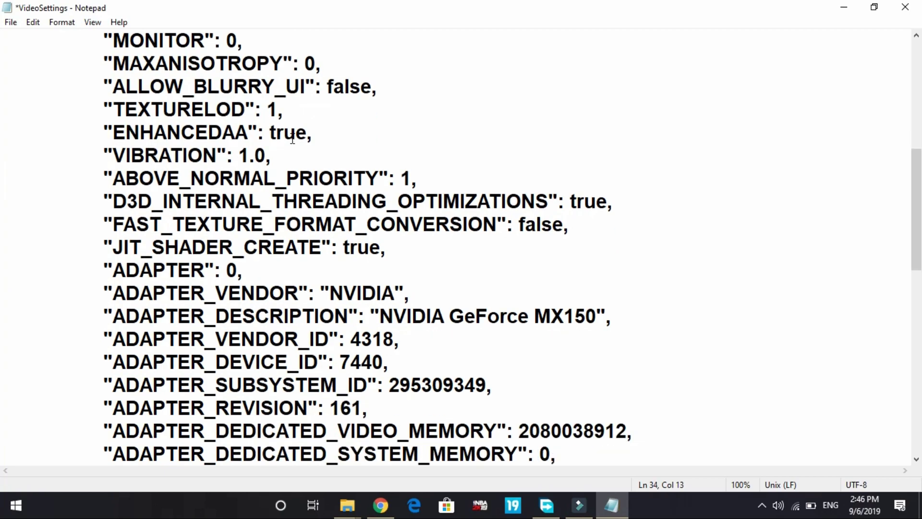
- Change OVERALL_QUALITY from 4 to 0, trying 2 first
key("Up")
key("Up")
key("Up")
key("Up")
key("Up")
key("Up")
key("Up")
key("Up")
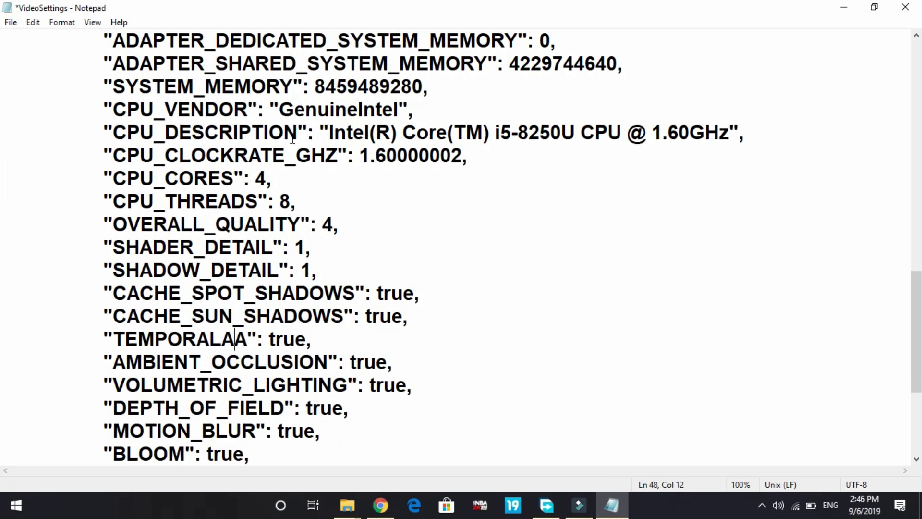
key("Right")
key("Right")
key("Right")
key("Right")
key("Up")
key("Right")
key("Right")
key("Down")
key("Right")
key("Right")
key("Right")
left_click(333, 222)
key("BackSpace")
type("2")
key("BackSpace")
type("0")
- Test OVERALL_QUALITY at 1 twice before leaving it at 0
key("Down")
key("Left")
left_click(333, 222)
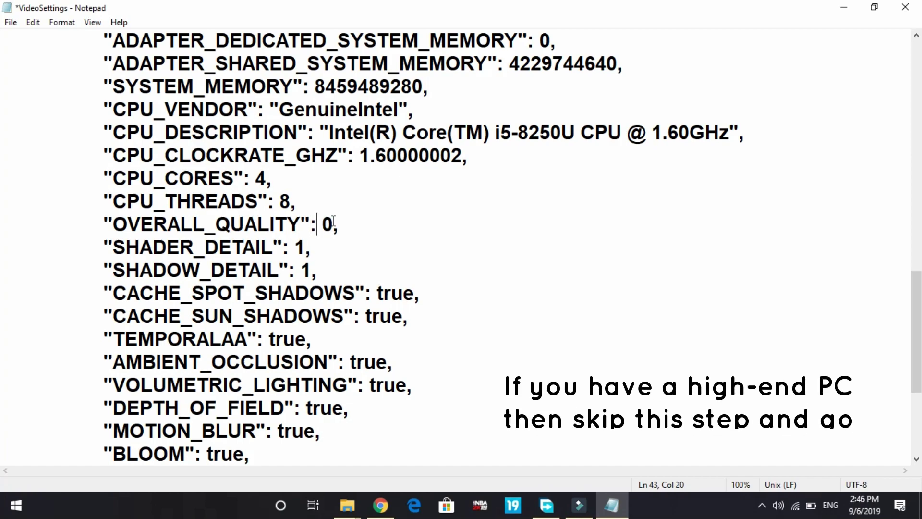
key("BackSpace")
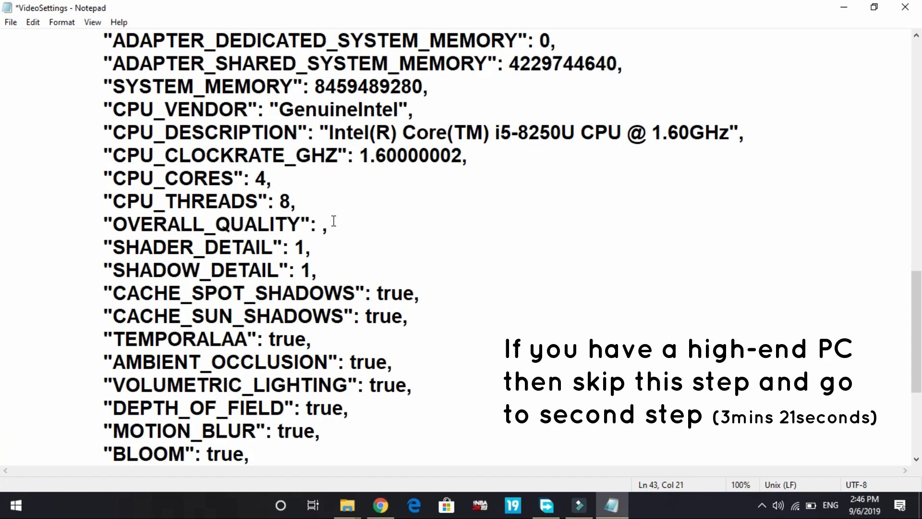
type("1")
key("BackSpace")
type("0")
key("BackSpace")
type("1")
key("BackSpace")
type("0")
- Set SHADER_DETAIL and SHADOW_DETAIL from 1 to 0
key("Down")
key("Left")
key("Left")
key("Right")
key("BackSpace")
type("0")
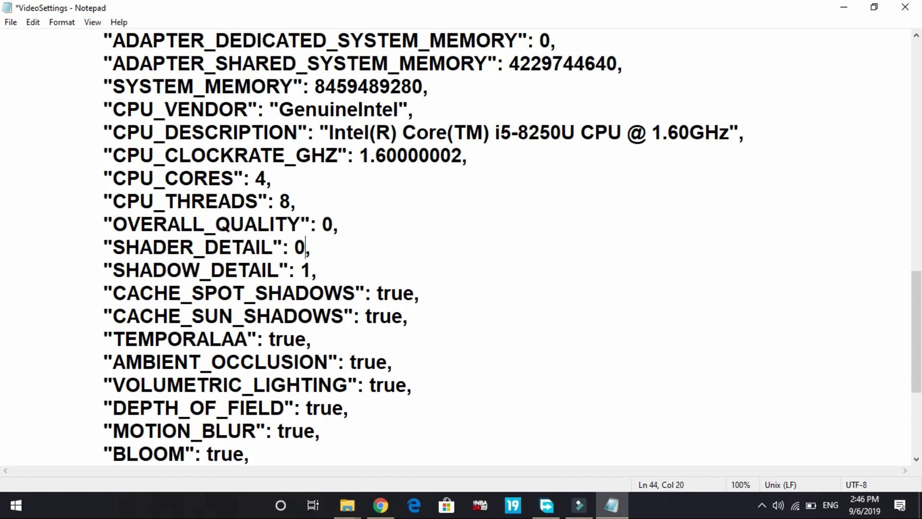
key("Down")
key("BackSpace")
type("0")
- Change DEPTH_OF_FIELD from true to false
key("Up")
key("Down")
key("Down")
key("Down")
key("Down")
key("Down")
key("Down")
key("Down")
scroll(333, 222, "down", 1)
key("Down")
key("Left")
key("Left")
key("Left")
key("Left")
key("Left")
key("Left")
key("Left")
key("Down")
key("Down")
key("Down")
key("Up")
key("Up")
key("Up")
key("Up")
key("Right")
key("Right")
key("Right")
key("Right")
key("Right")
key("Right")
key("Right")
key("Right")
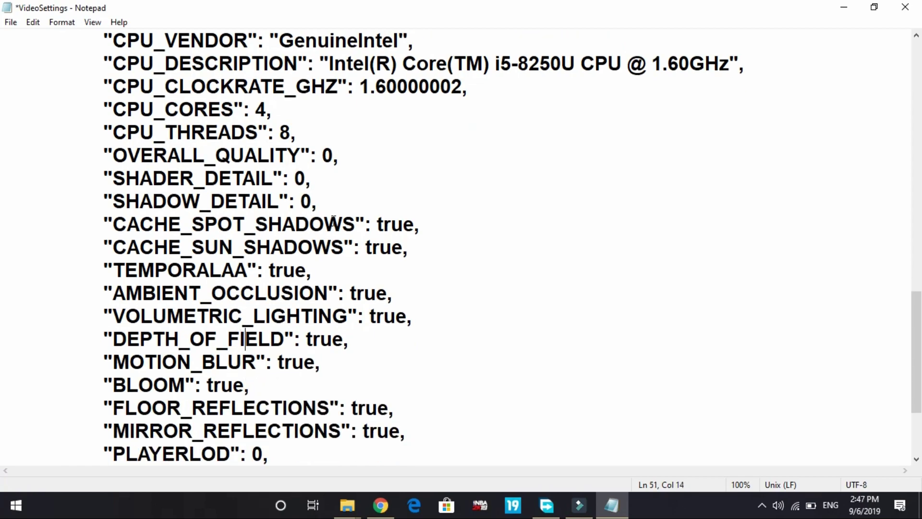
key("Right")
key("Right")
key("Right")
key("BackSpace")
key("BackSpace")
key("BackSpace")
key("BackSpace")
type("false")
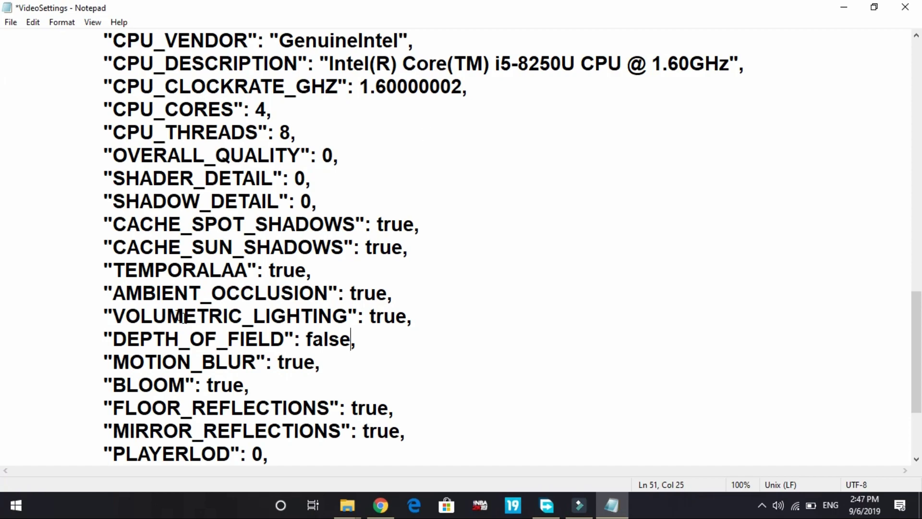
- Review the ambient occlusion, bloom, reflection and LOD settings without changing them
left_click(97, 285)
left_click_drag(96, 285, 242, 362)
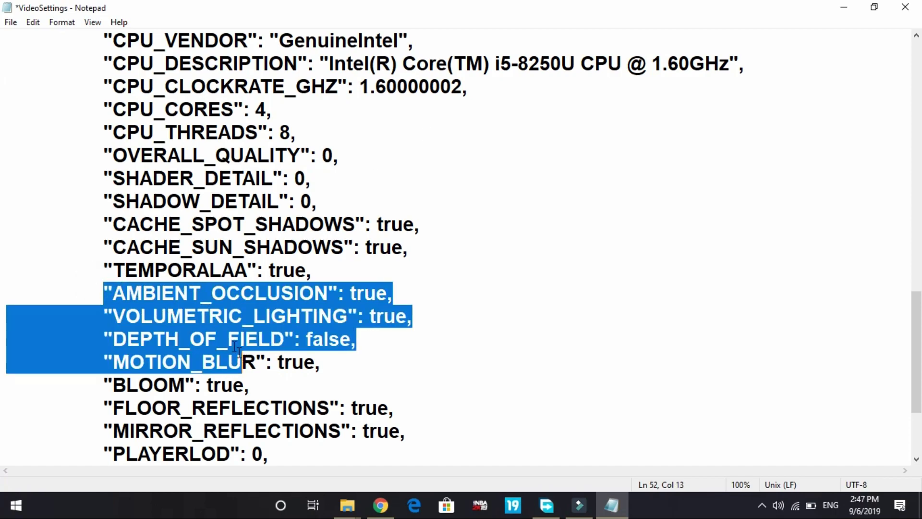
left_click(217, 339)
left_click_drag(96, 386, 205, 386)
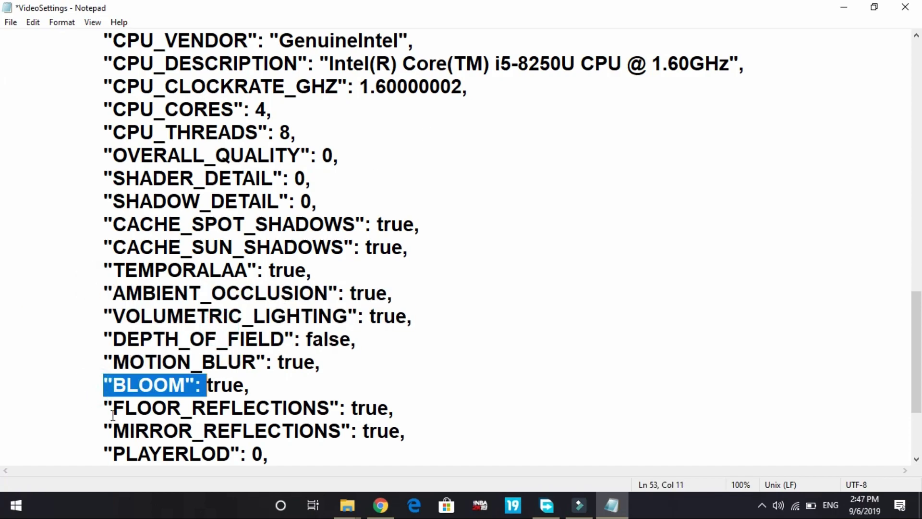
left_click_drag(95, 409, 385, 432)
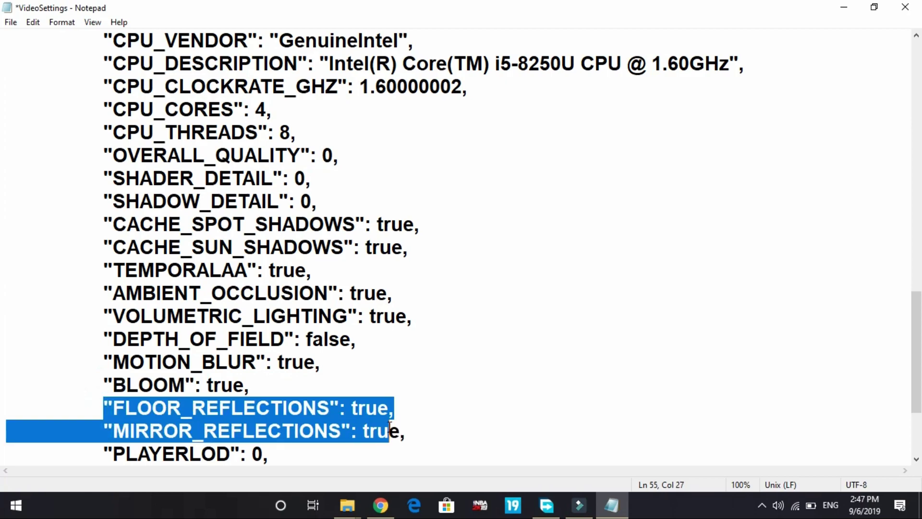
left_click(385, 433)
left_click(358, 408)
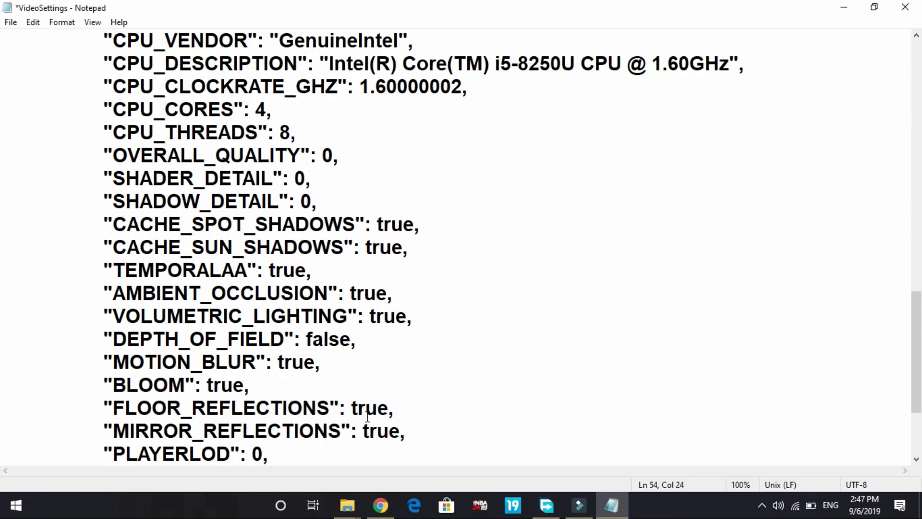
scroll(367, 417, "down", 2)
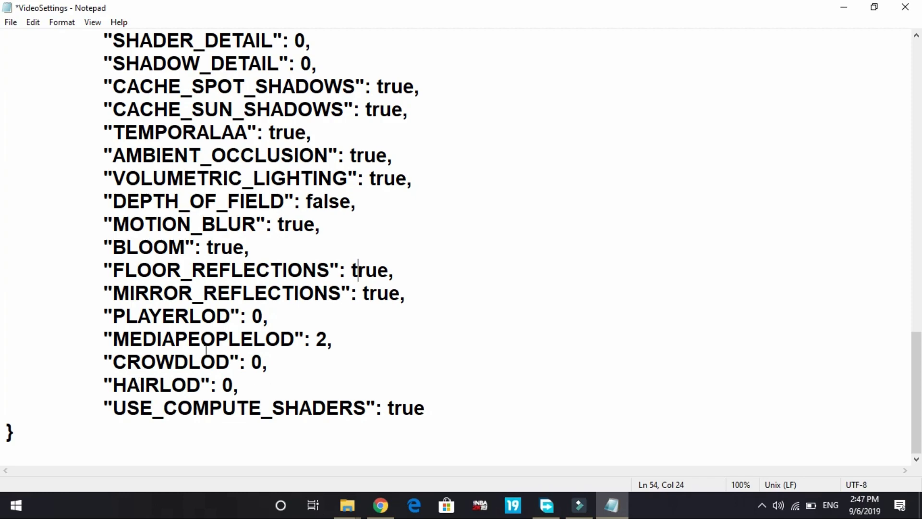
left_click(206, 364)
left_click(172, 386)
left_click(319, 337)
scroll(317, 334, "up", 10)
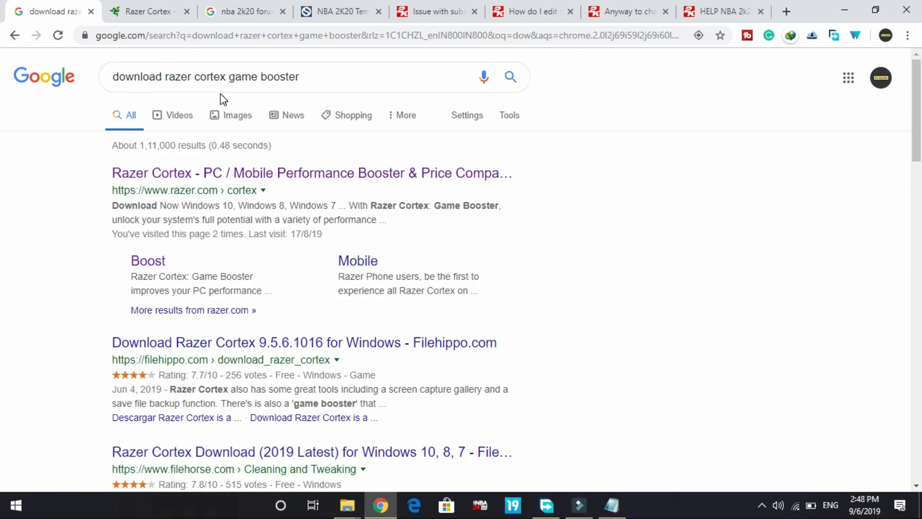
- Revisit the game booster search, then switch to the razer.com/cortex tab
left_click(208, 82)
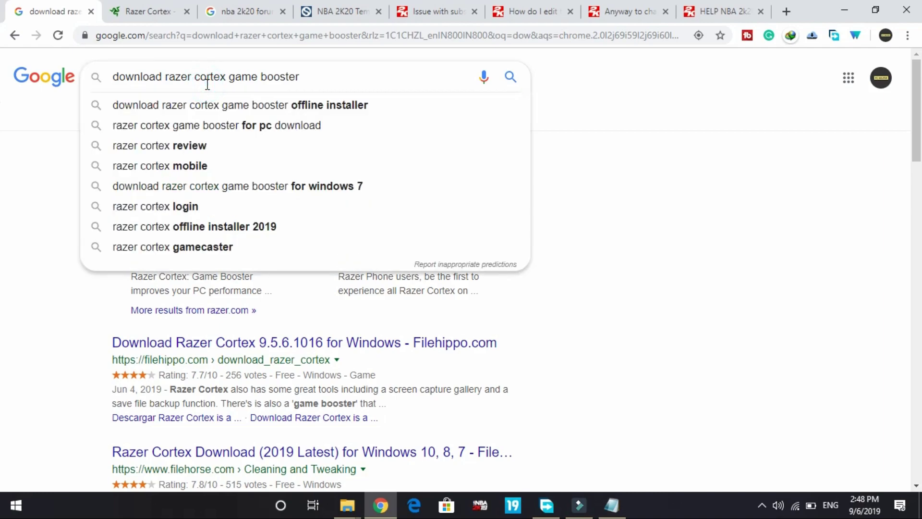
left_click(25, 141)
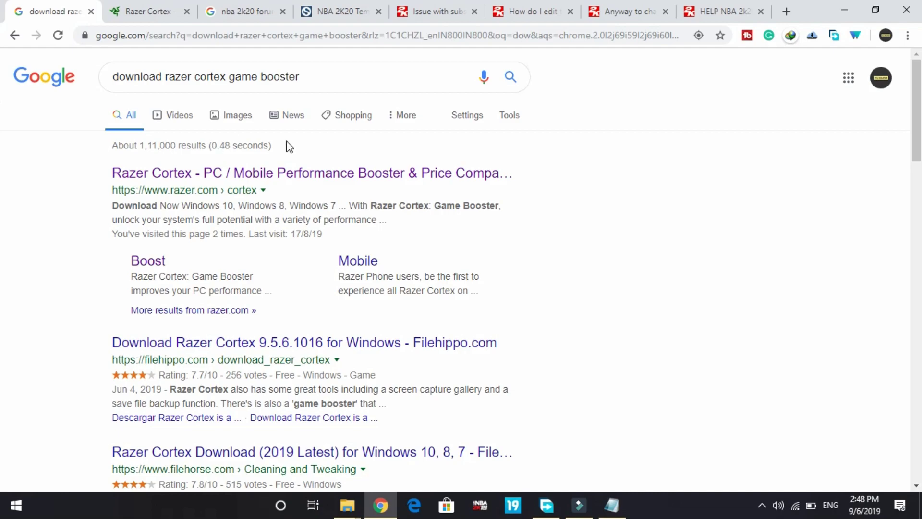
left_click(161, 7)
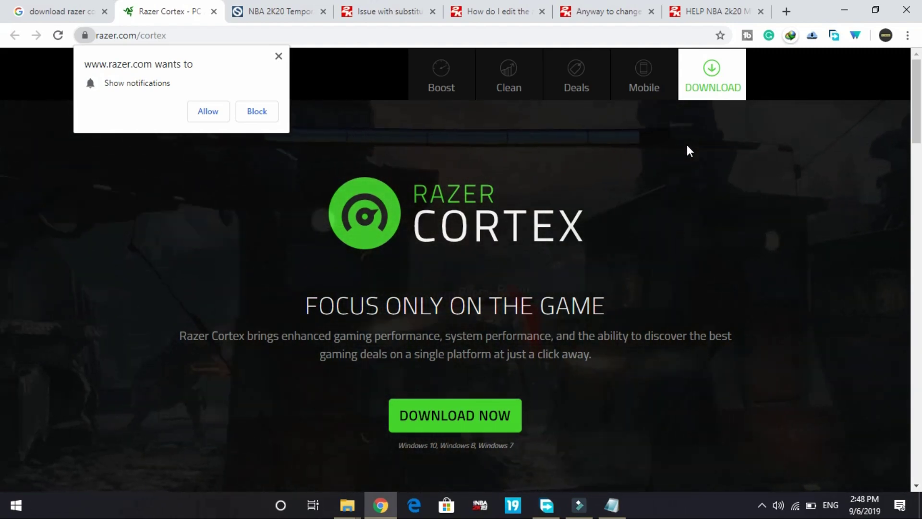
- Show the desktop, search 'services' and launch the Services console
key("super+d")
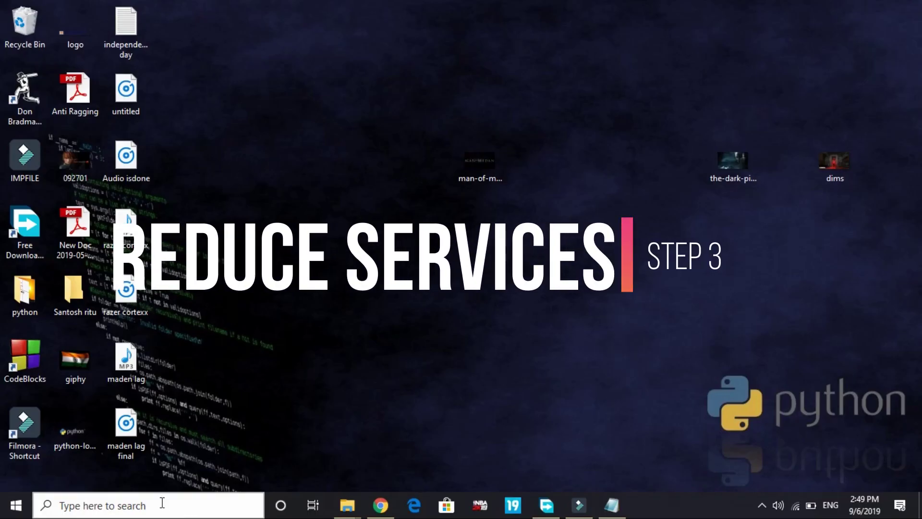
left_click(163, 503)
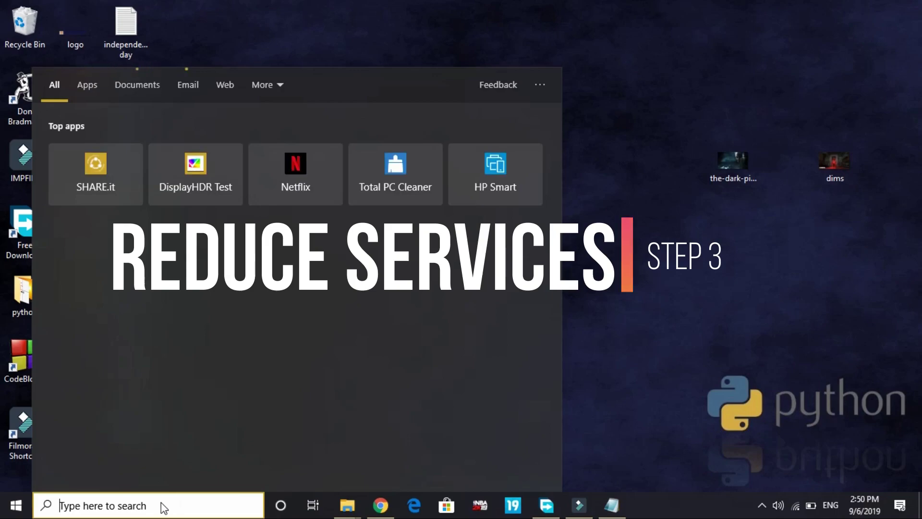
type("servic")
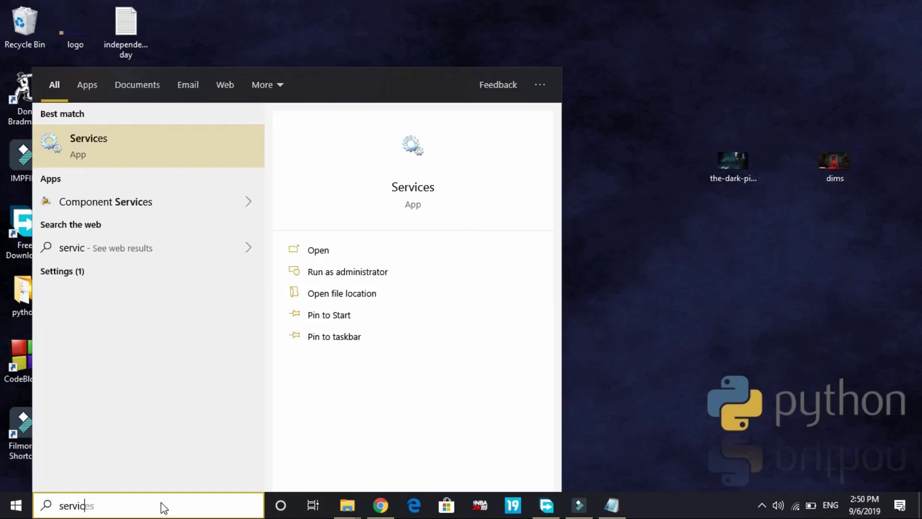
type("es")
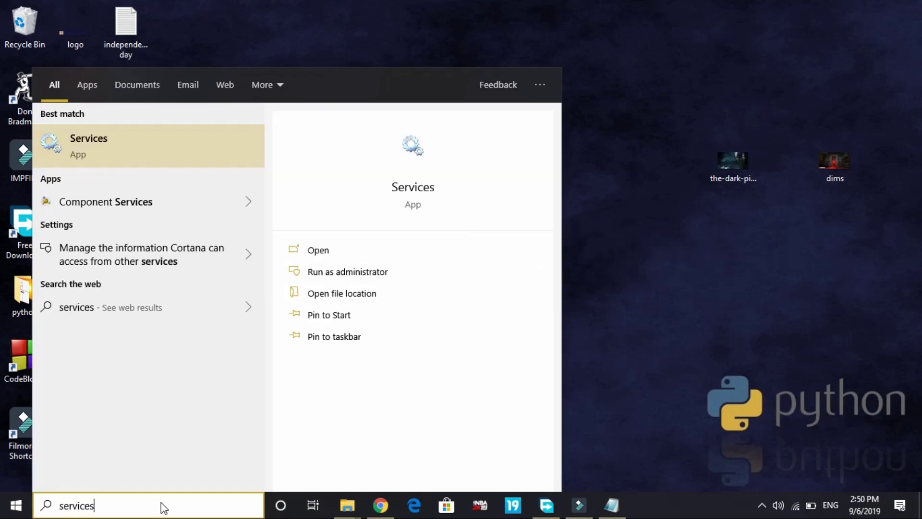
left_click(107, 143)
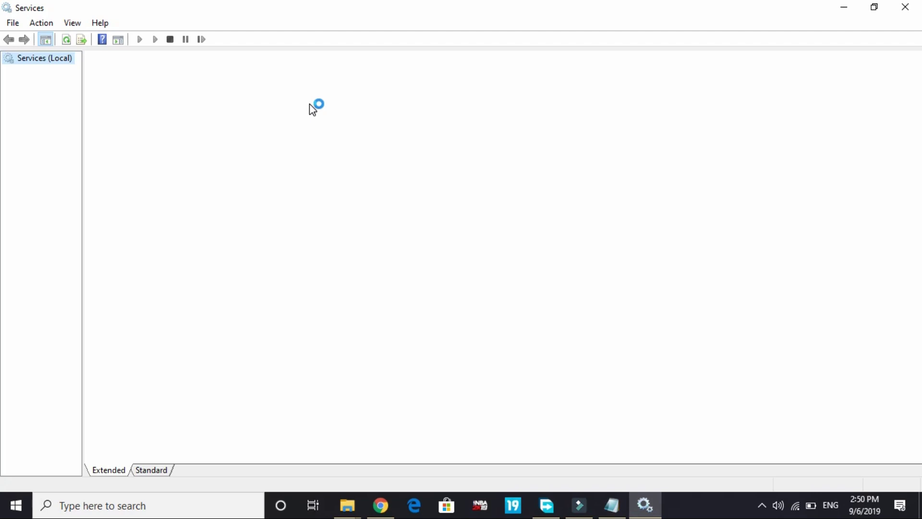
scroll(383, 333, "down", 20)
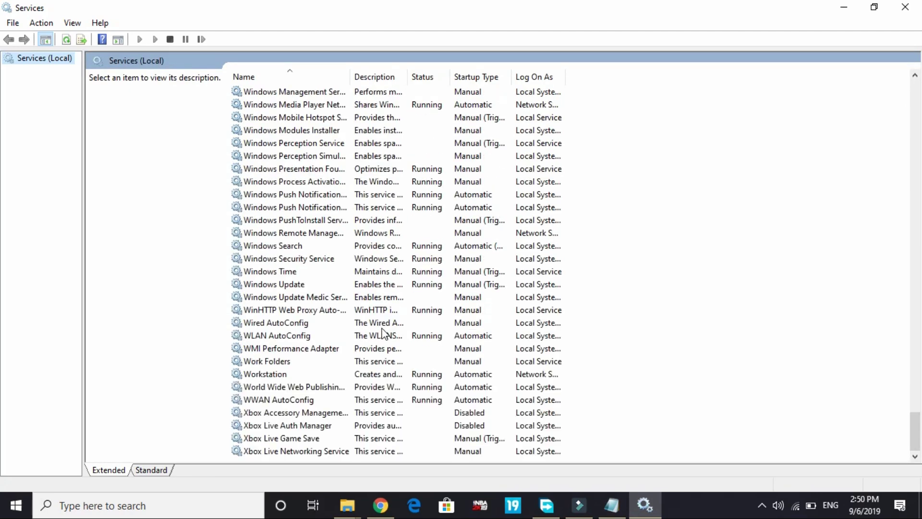
- Set Xbox Accessory Management Service to Disabled and keep Xbox Live Auth Manager Disabled
left_click(252, 408)
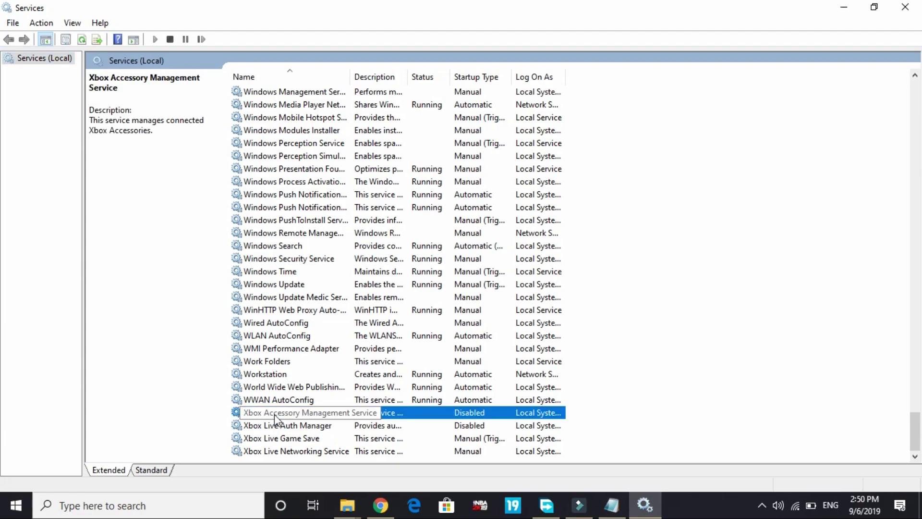
double_click(275, 414)
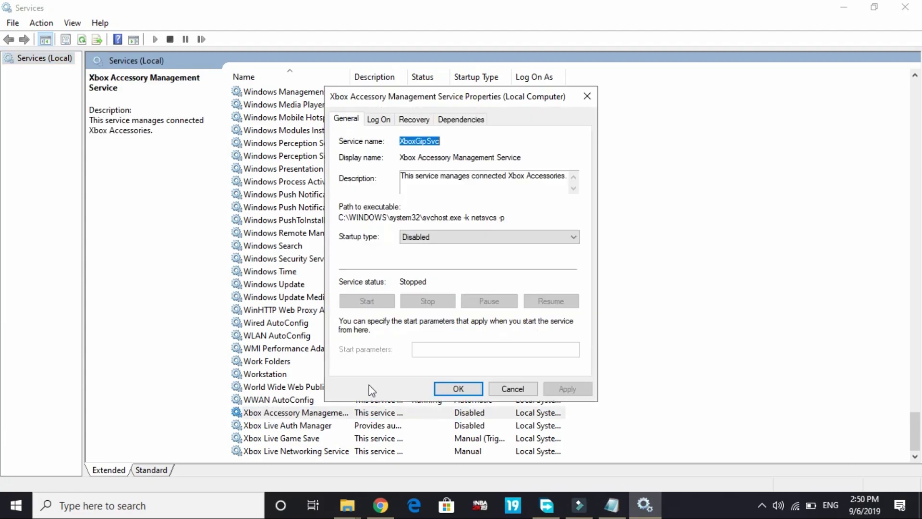
left_click(460, 240)
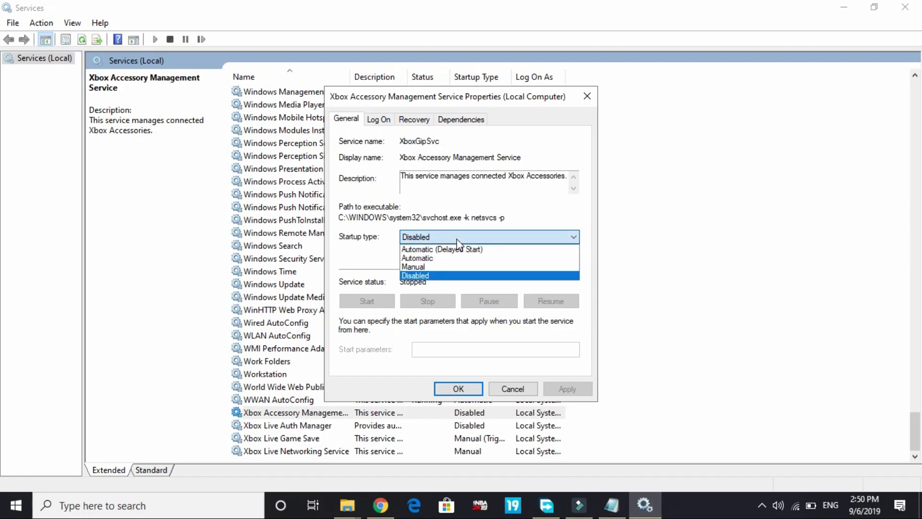
left_click(413, 276)
left_click(572, 389)
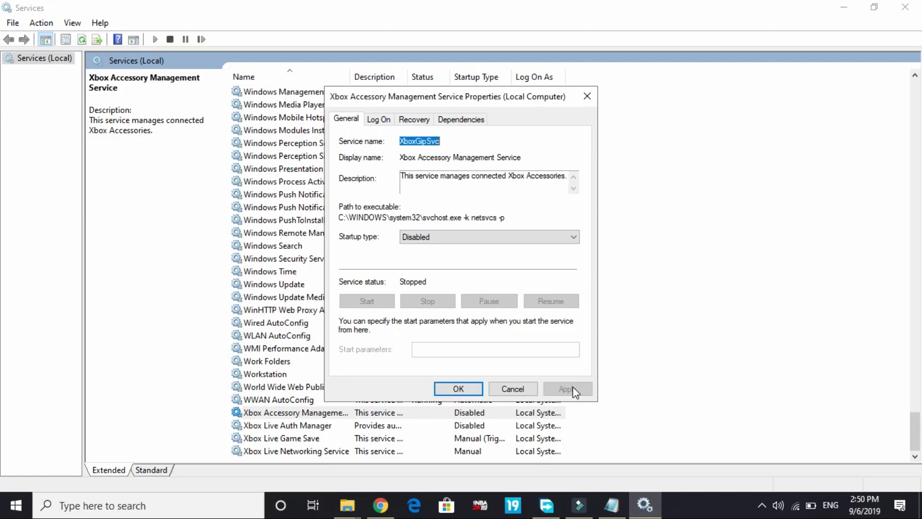
left_click(458, 389)
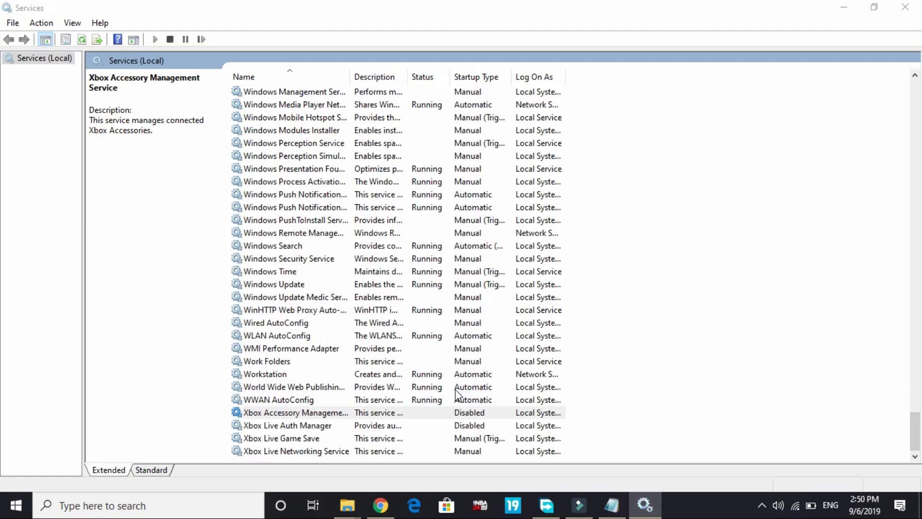
double_click(309, 425)
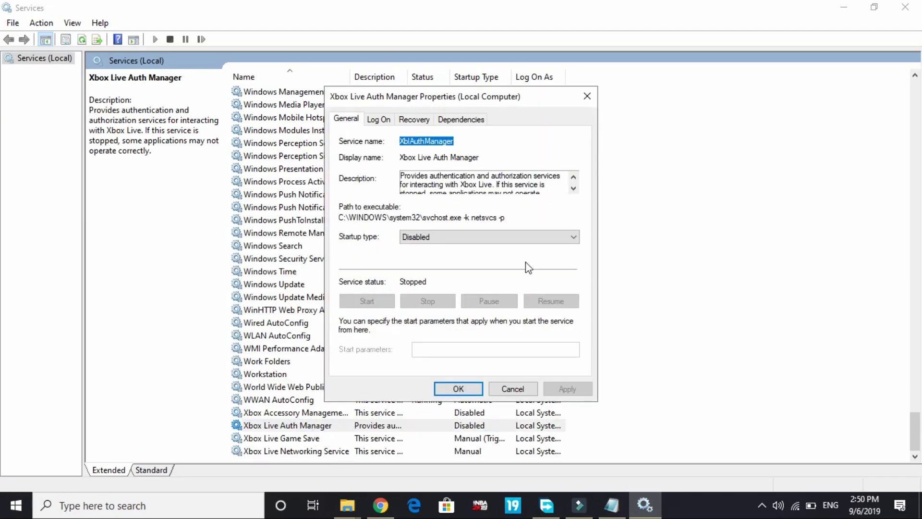
left_click(448, 238)
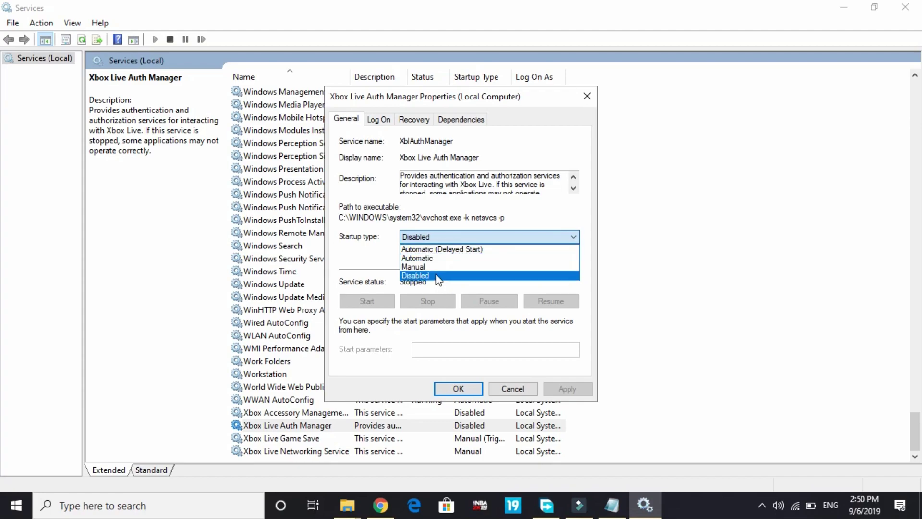
left_click(437, 275)
left_click(474, 390)
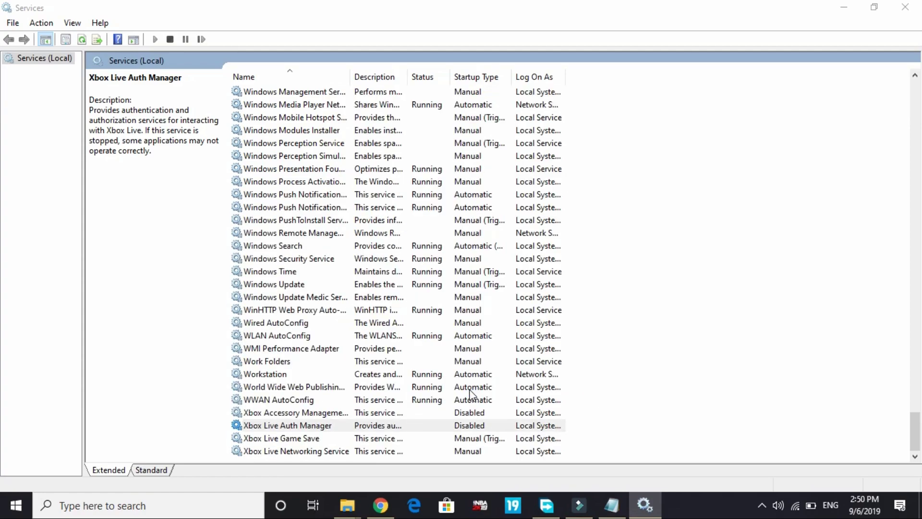
- Set Xbox Live Networking Service and Xbox Live Game Save startup types to Disabled
left_click(306, 442)
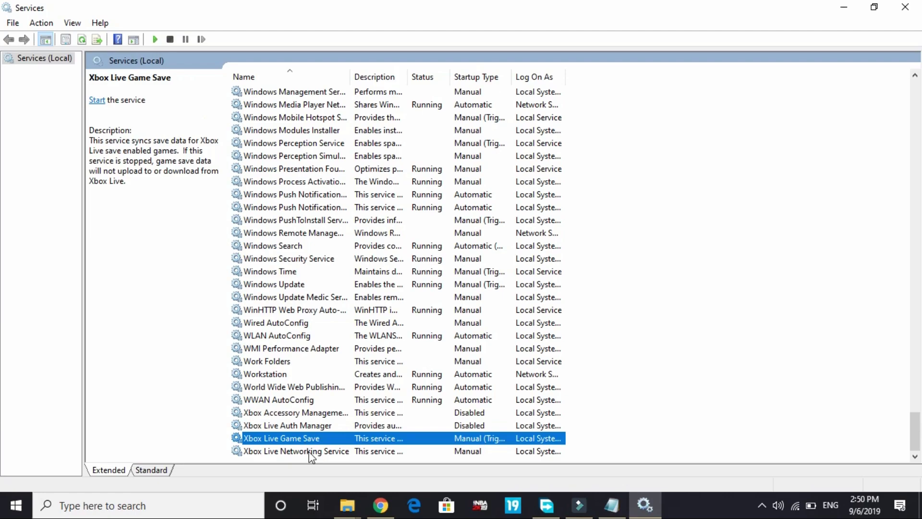
left_click(309, 451)
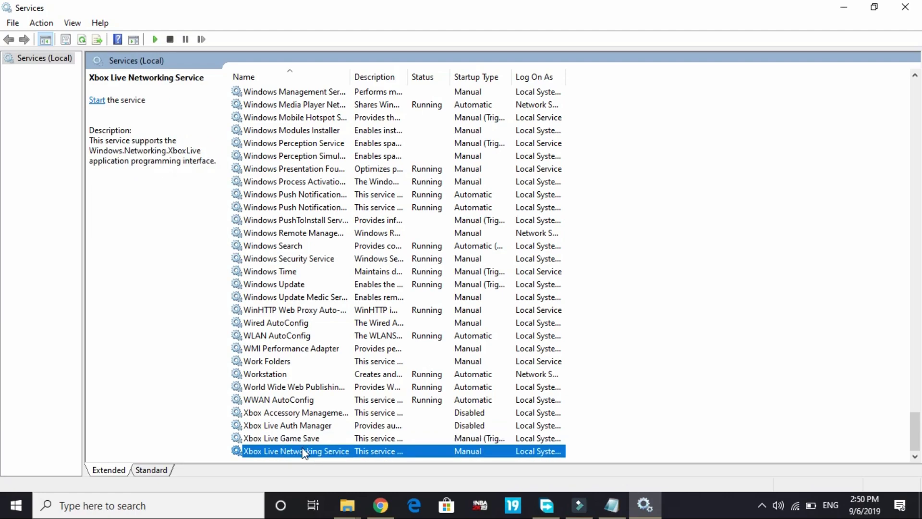
double_click(485, 453)
left_click(489, 237)
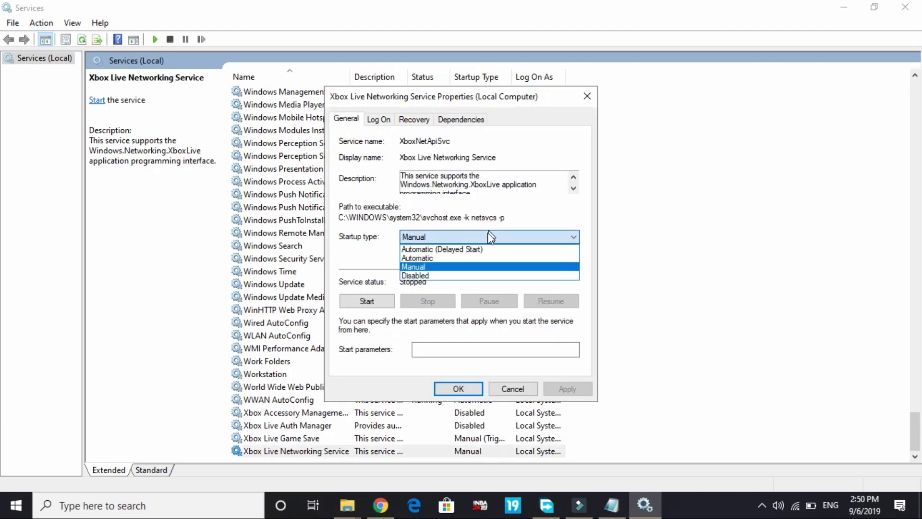
left_click(438, 276)
left_click(552, 389)
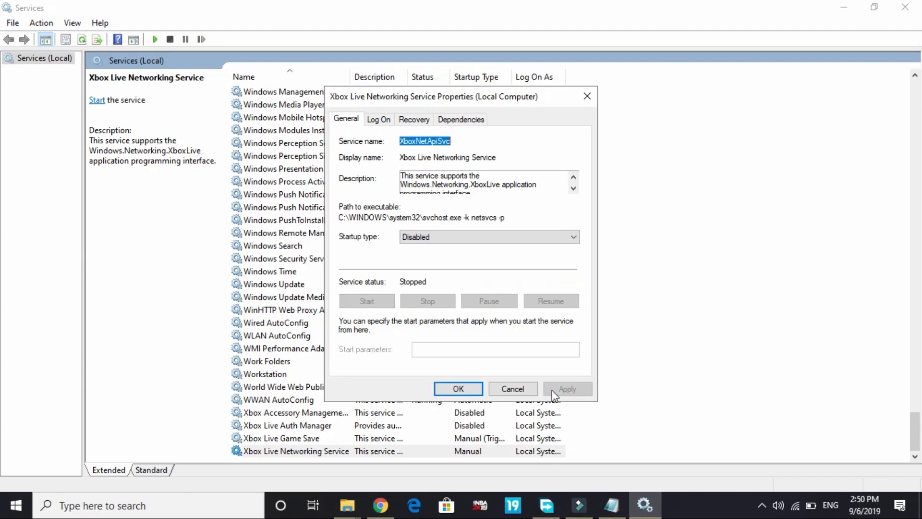
left_click(457, 388)
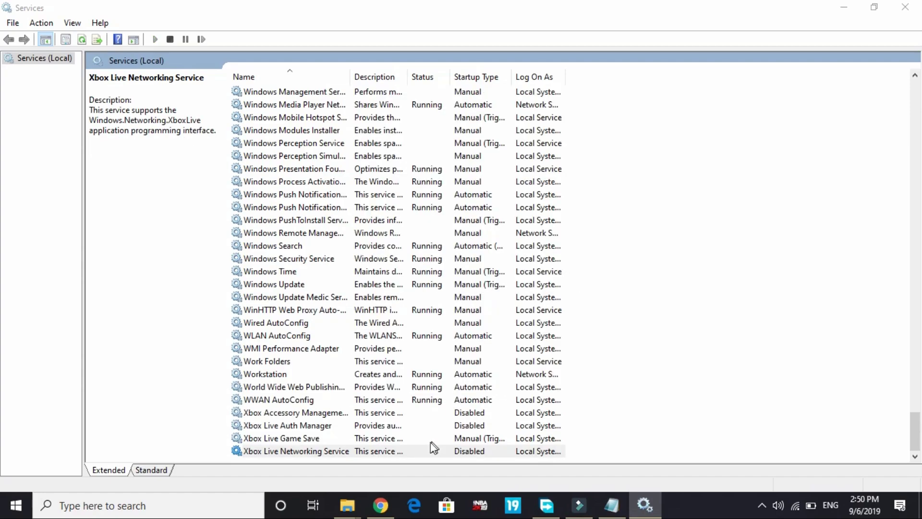
double_click(431, 439)
left_click(432, 236)
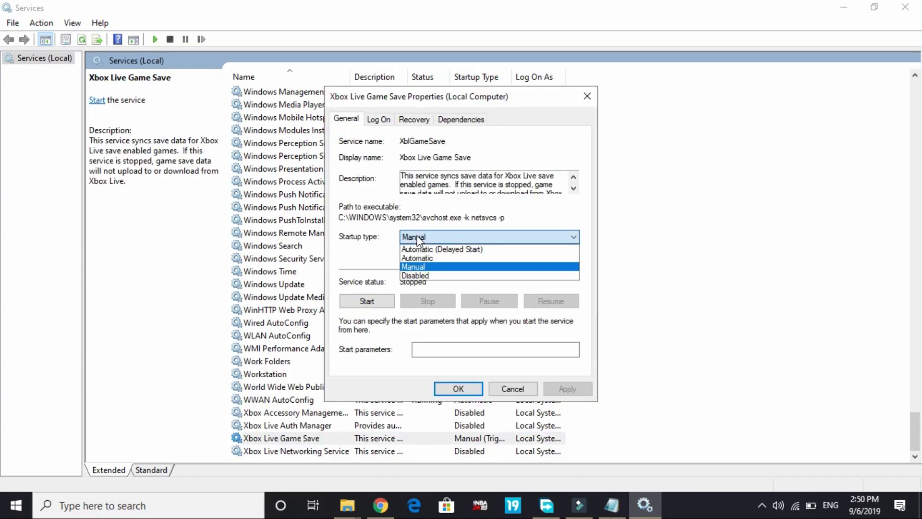
left_click(412, 279)
left_click(548, 389)
left_click(454, 390)
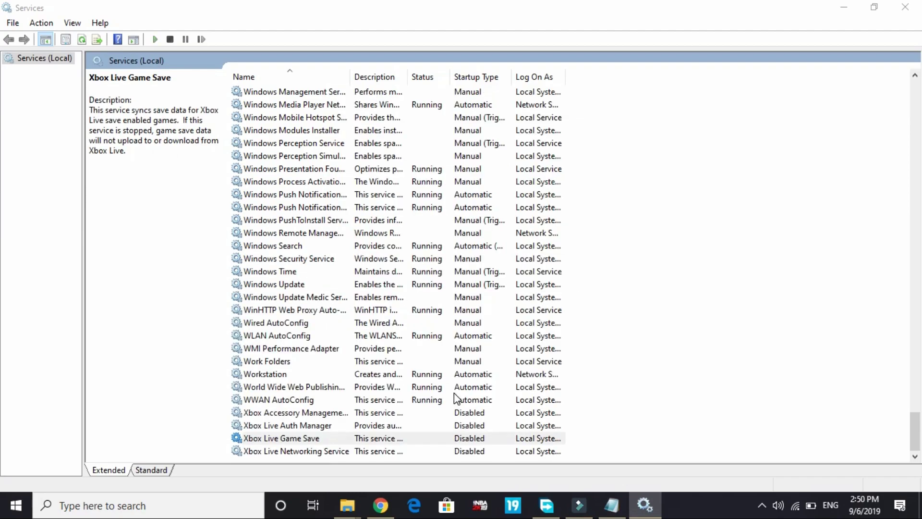
- Keep the Fax service Disabled, then close the Services window
left_click(334, 271)
key("f")
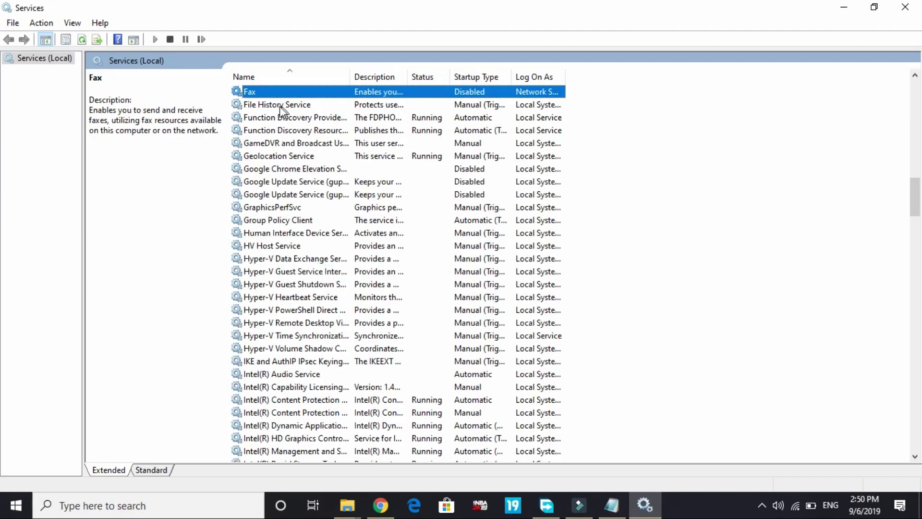
double_click(271, 94)
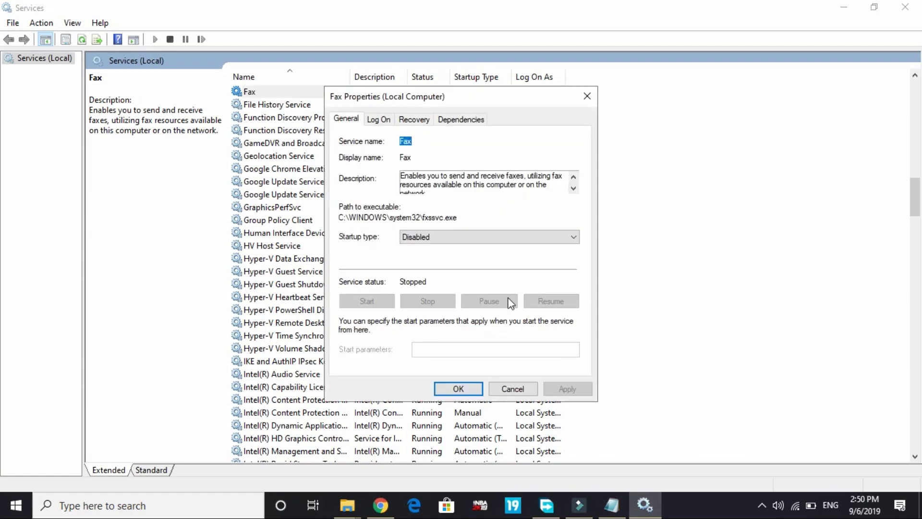
left_click(448, 242)
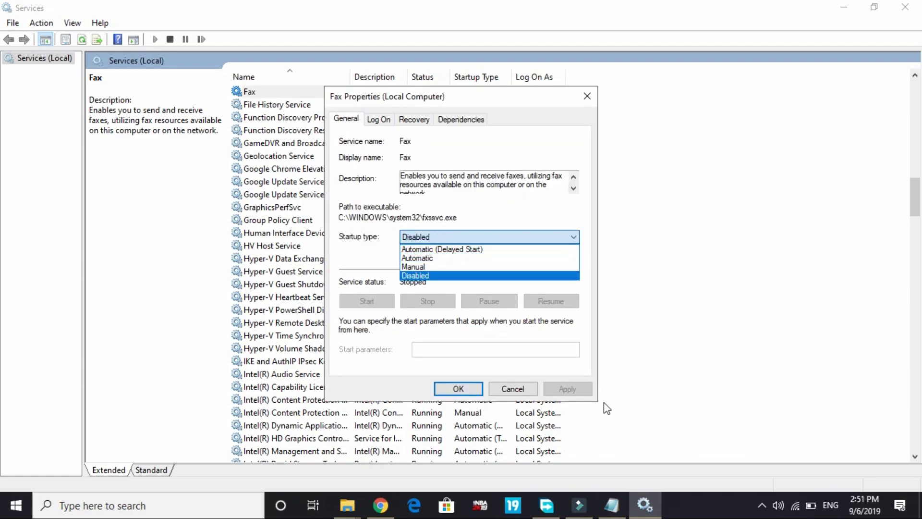
left_click(458, 390)
left_click(458, 390)
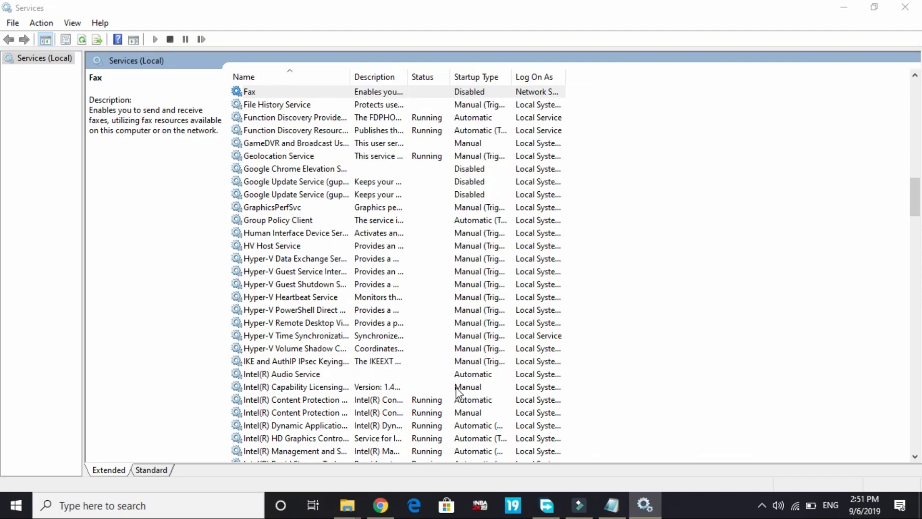
left_click(915, 6)
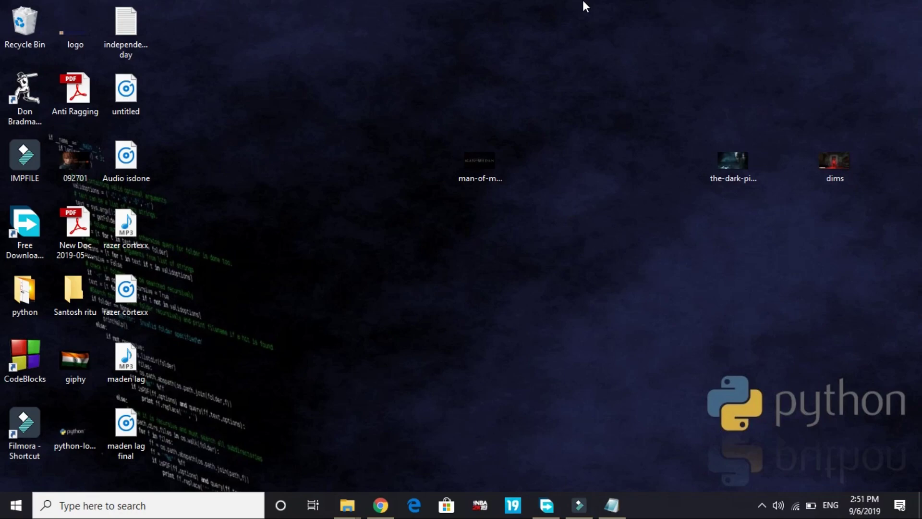
- Launch msconfig through the Run dialog found via Windows search
left_click(159, 505)
type("ru")
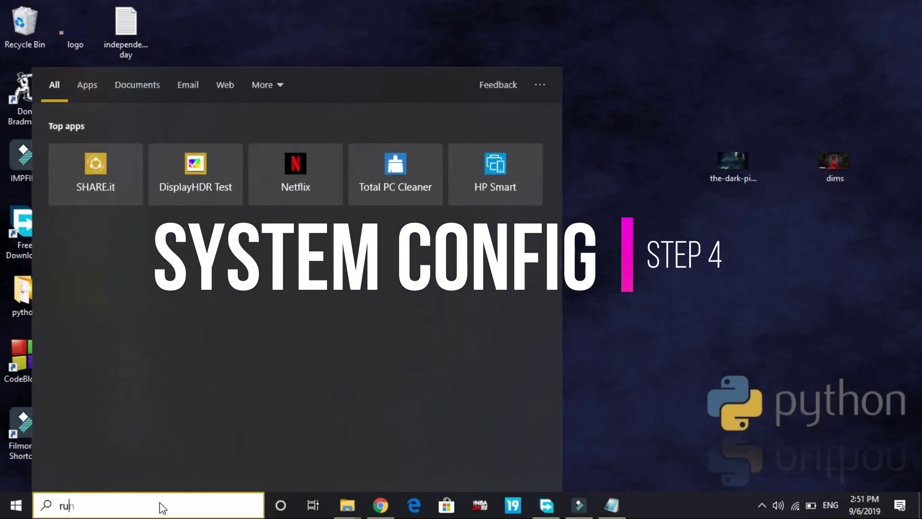
type("n")
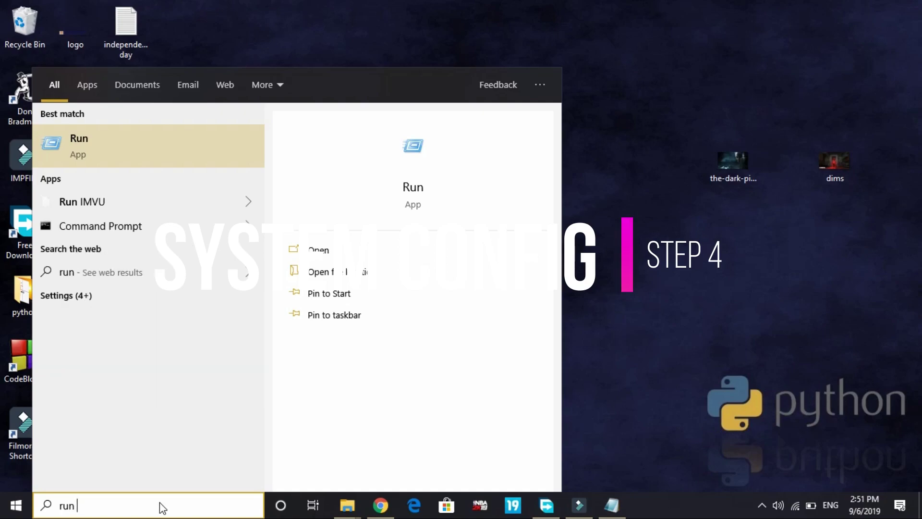
key("Return")
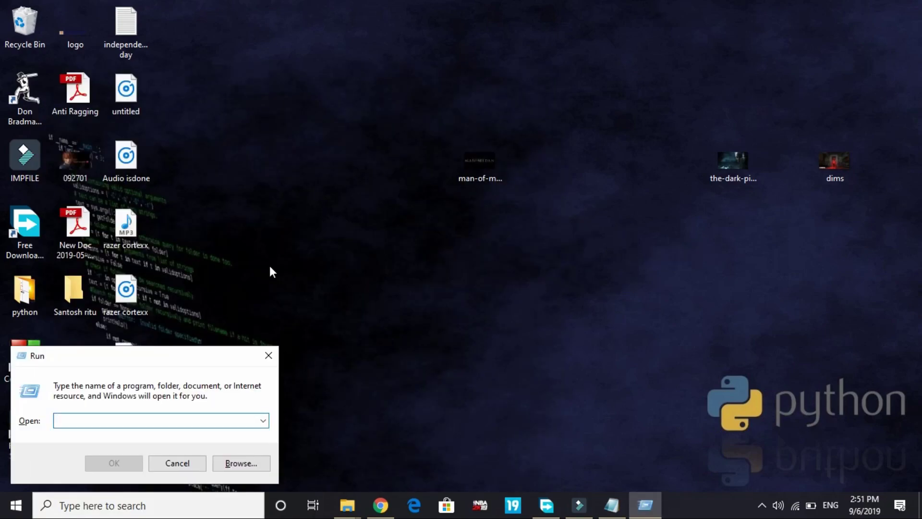
type("msconfig")
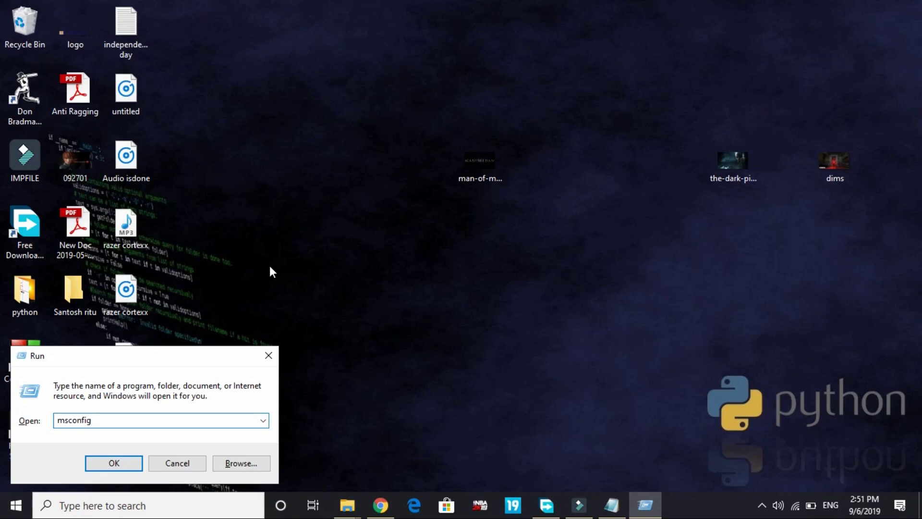
key("Return")
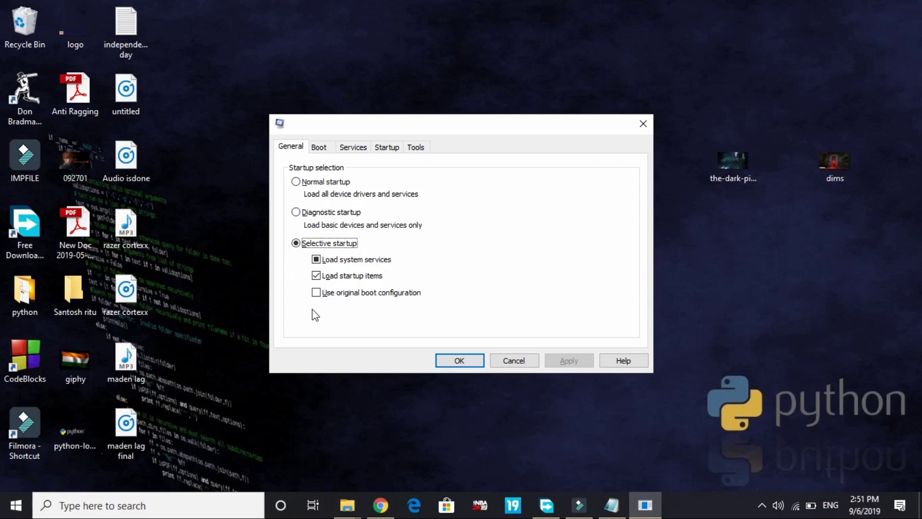
- On the Boot tab, turn on No GUI boot for Windows 10
left_click(440, 298)
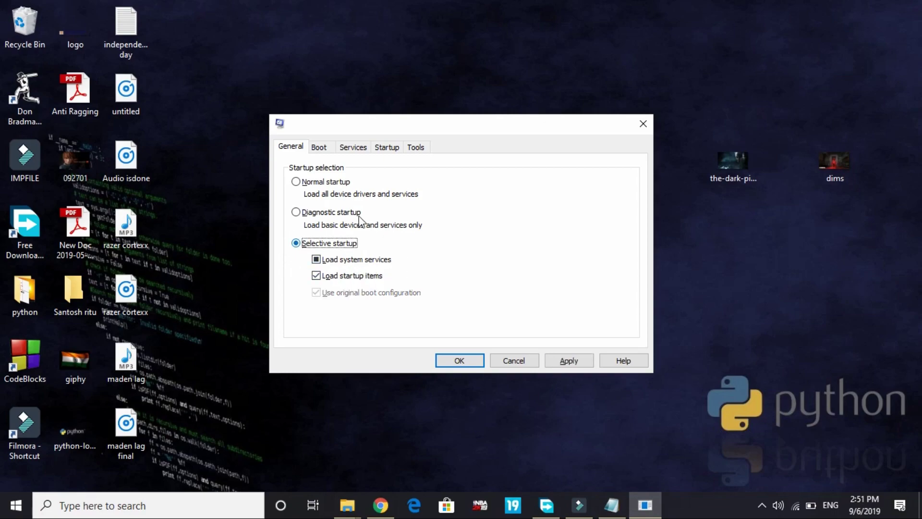
left_click(319, 147)
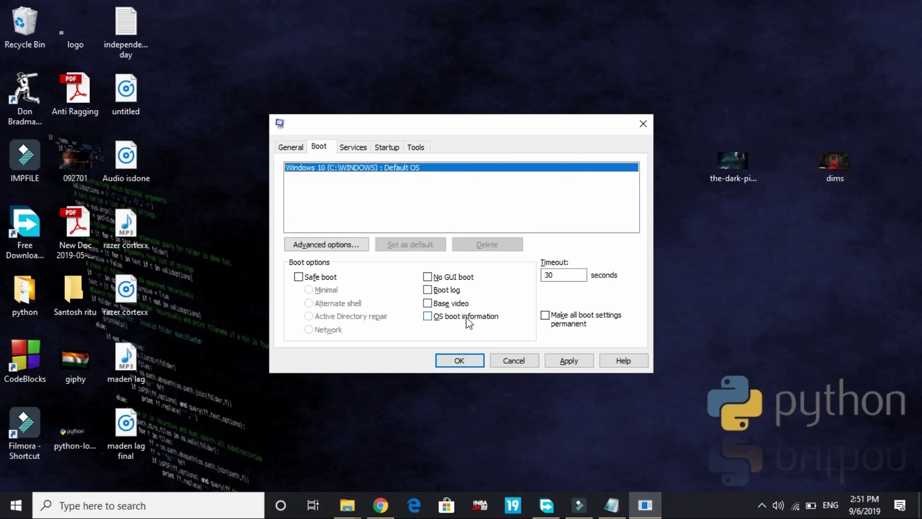
left_click(427, 277)
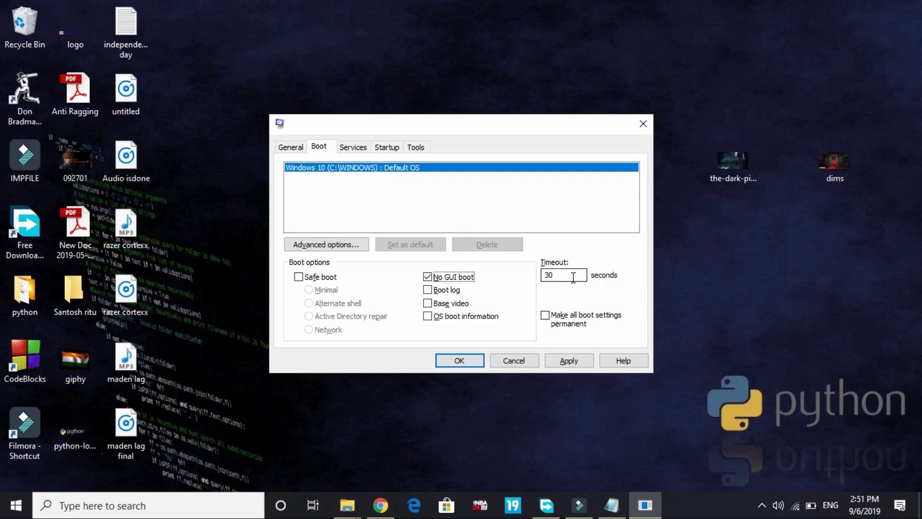
left_click(556, 277)
- Hide all Microsoft services on the Services tab and re-tick Razer Central Service
left_click(353, 147)
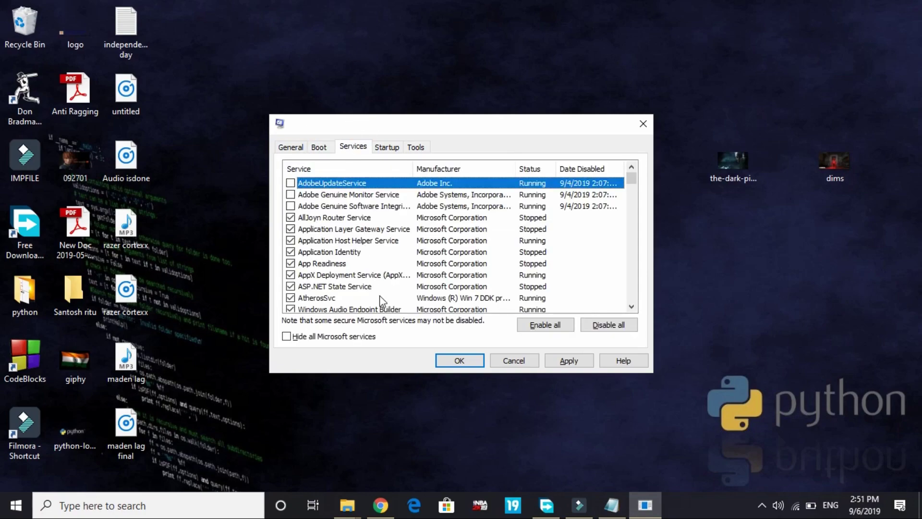
left_click(308, 338)
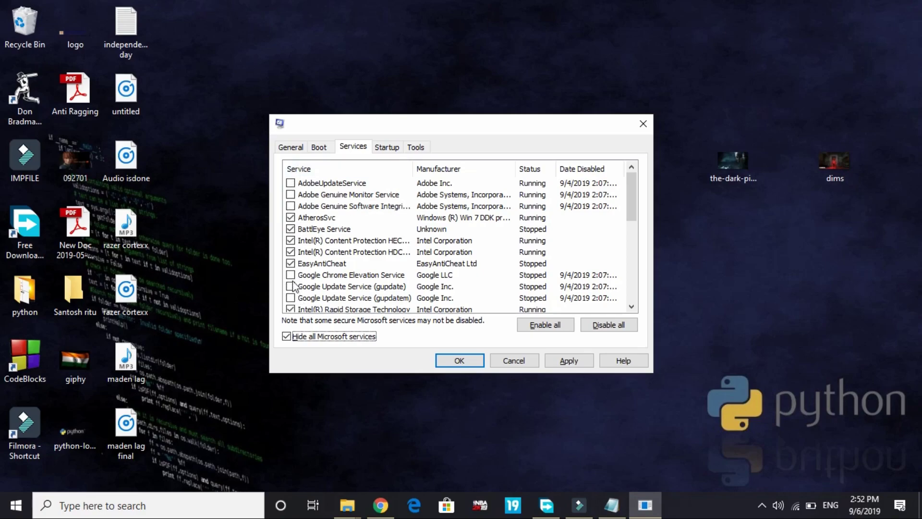
scroll(291, 287, "down", 6)
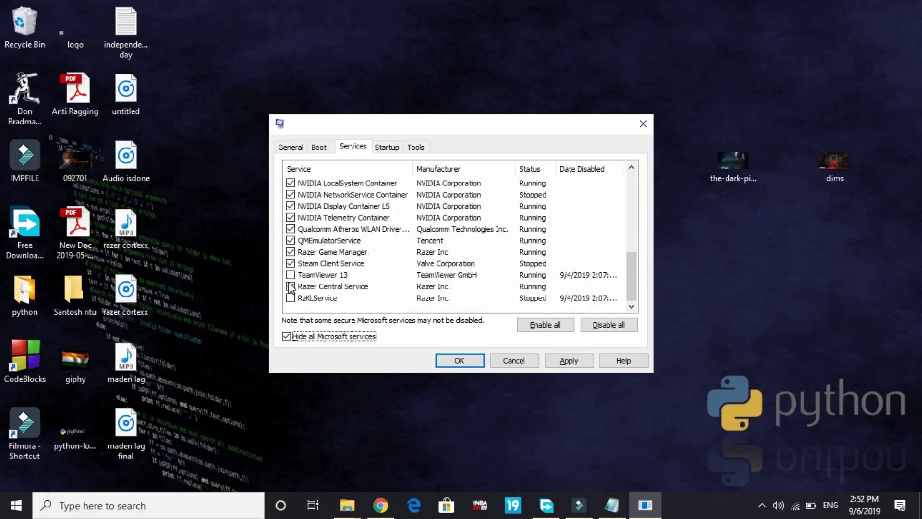
left_click(291, 287)
- Review Task Manager's startup apps, like the Counter-Strike 1.6 launcher and Realtek HD Audio Manager, then close it
left_click(397, 149)
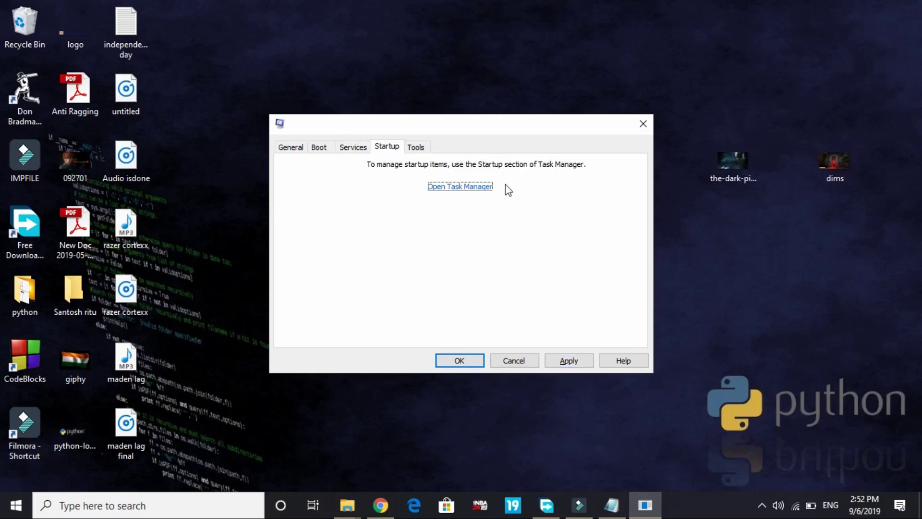
left_click(468, 191)
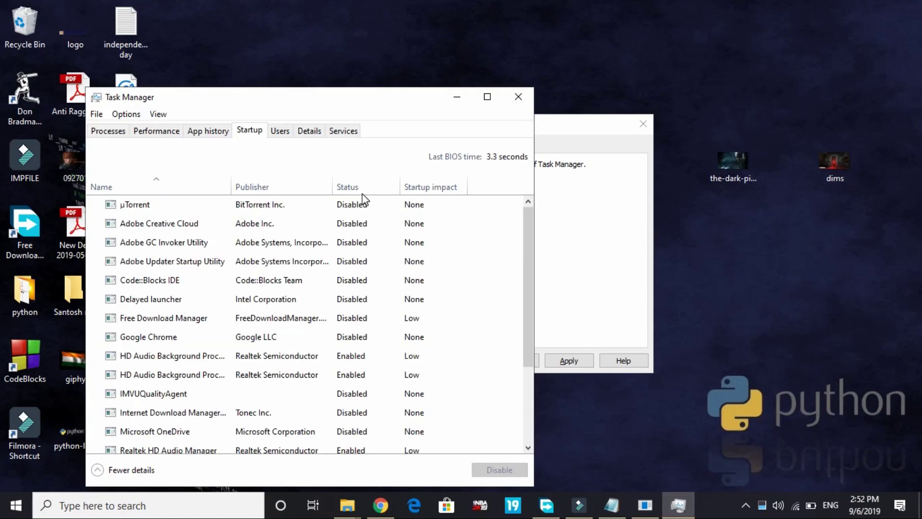
scroll(203, 289, "up", 1)
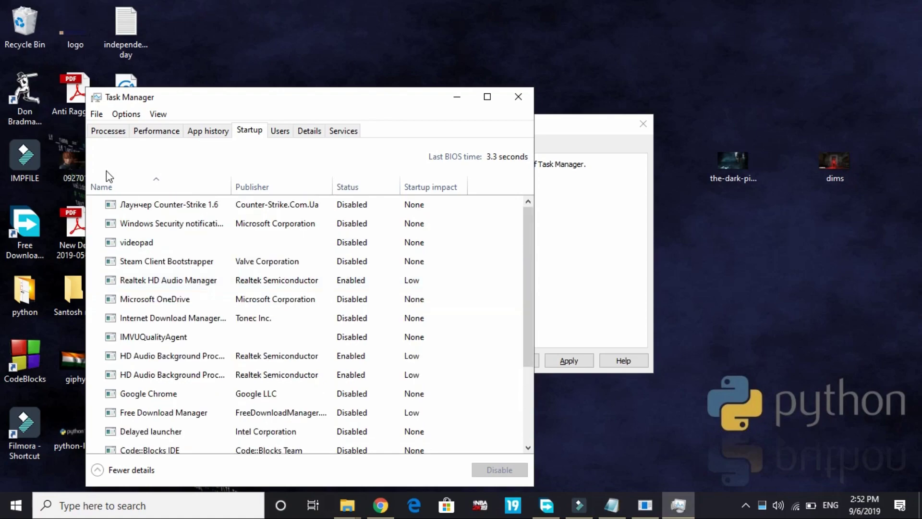
left_click(147, 209)
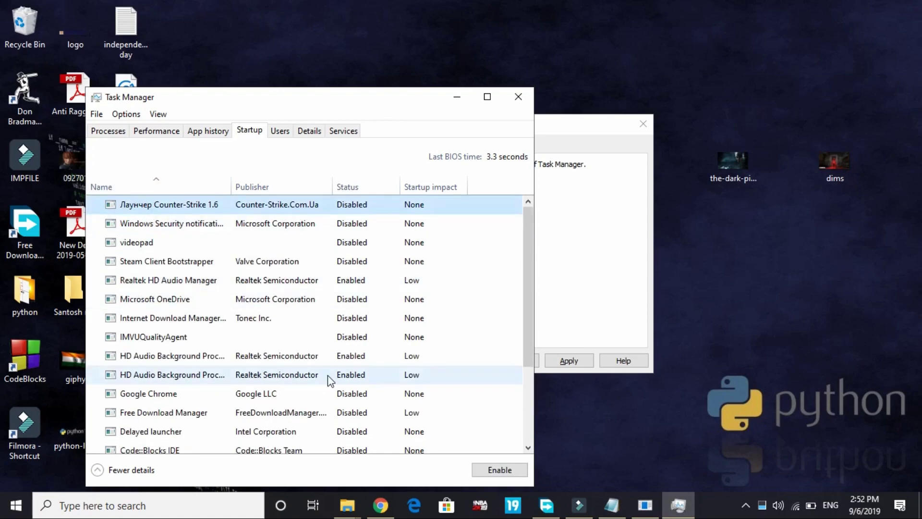
scroll(327, 376, "down", 1)
scroll(328, 376, "up", 1)
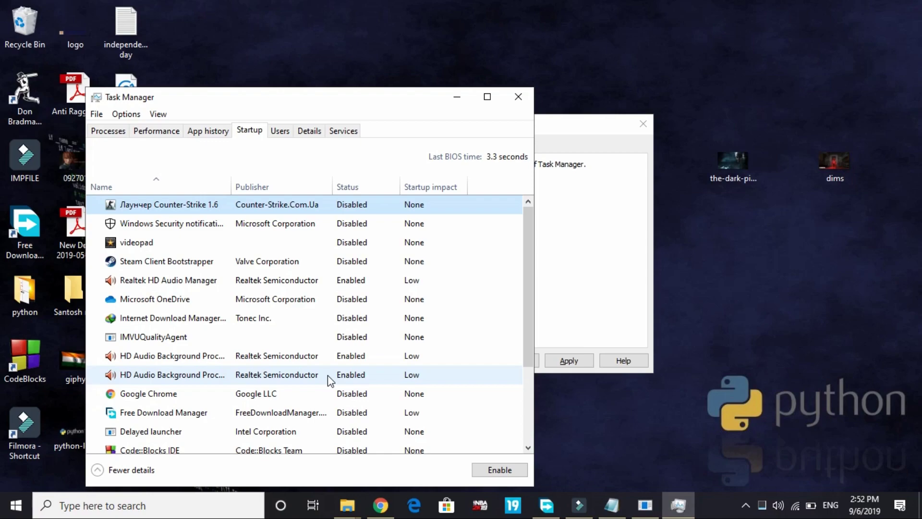
left_click(173, 284)
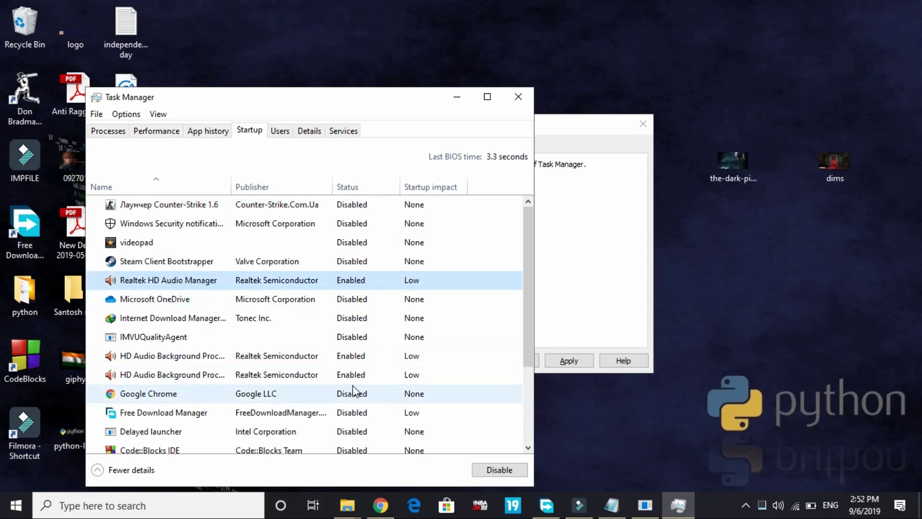
left_click(338, 377)
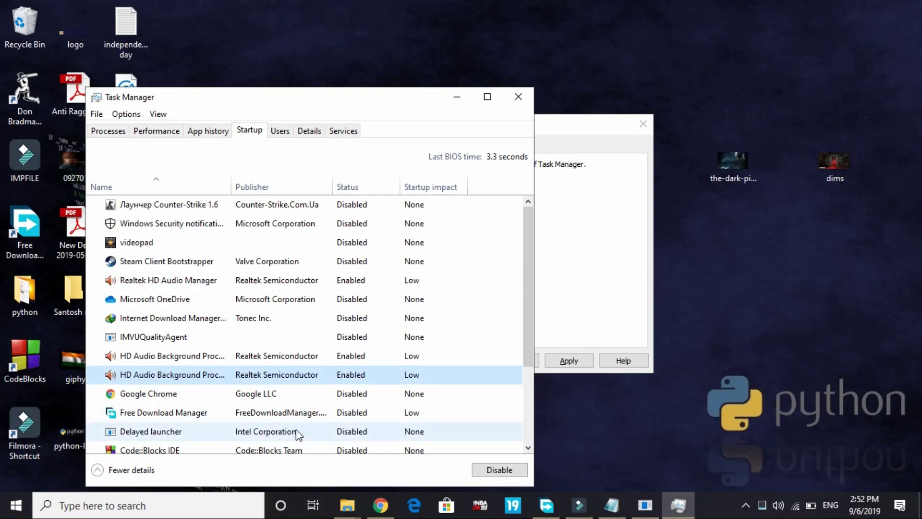
scroll(299, 432, "down", 2)
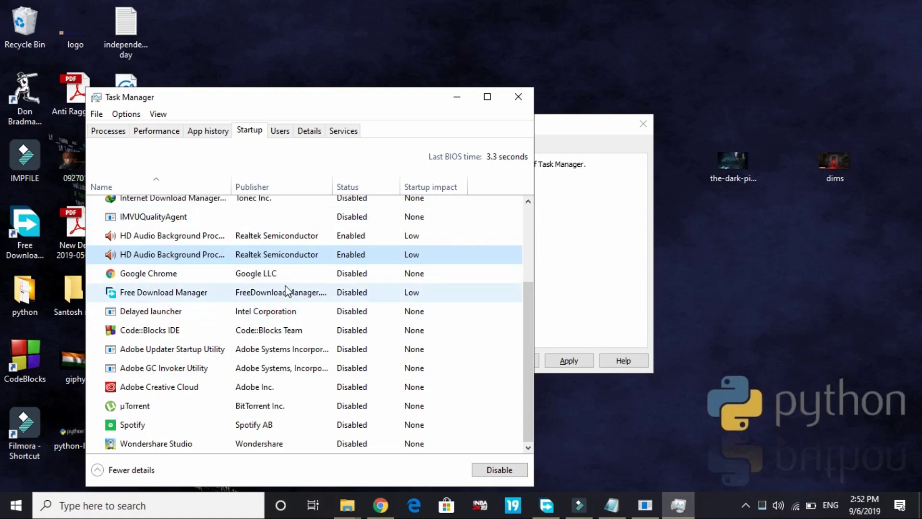
scroll(288, 290, "up", 2)
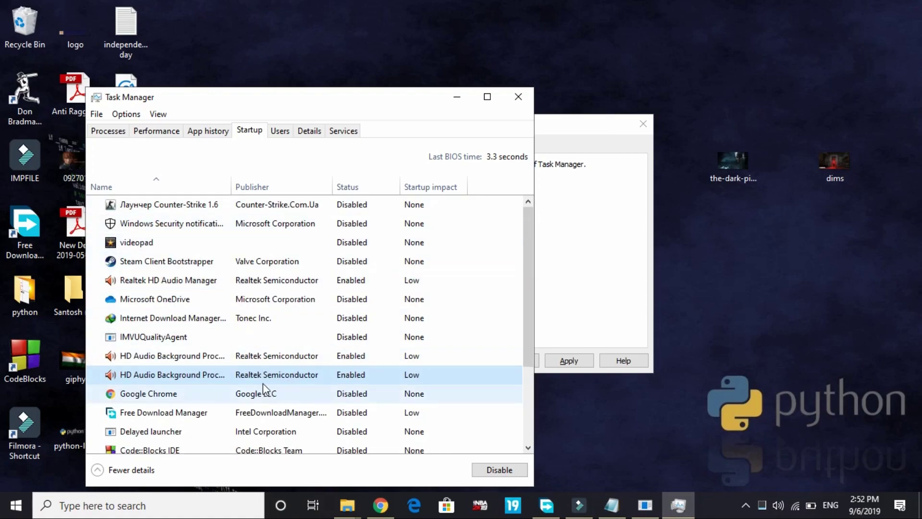
left_click(520, 91)
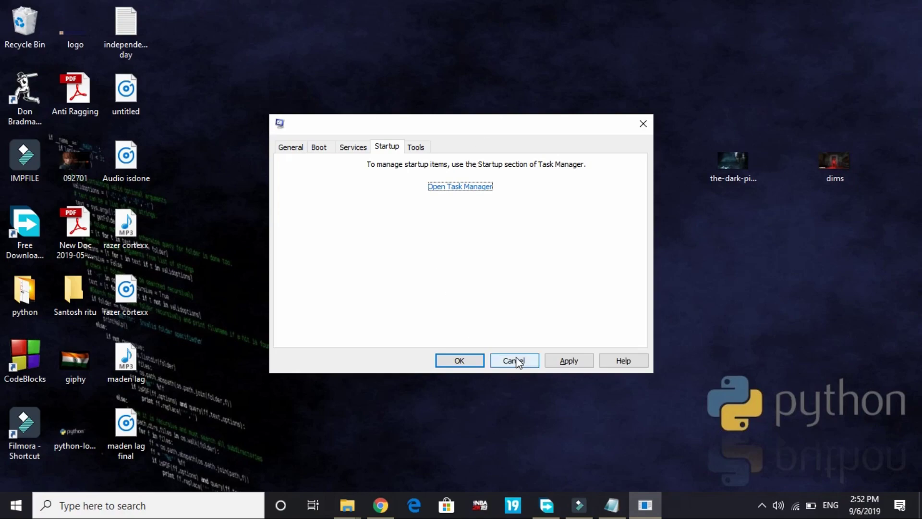
- Accept System Configuration with OK and open the empty C:\Windows\System32\temp folder via Run
left_click(459, 360)
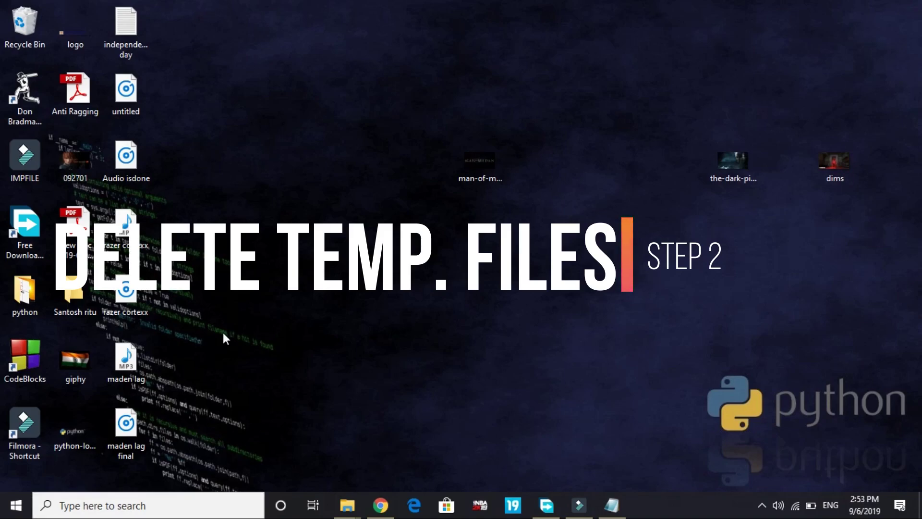
left_click(141, 509)
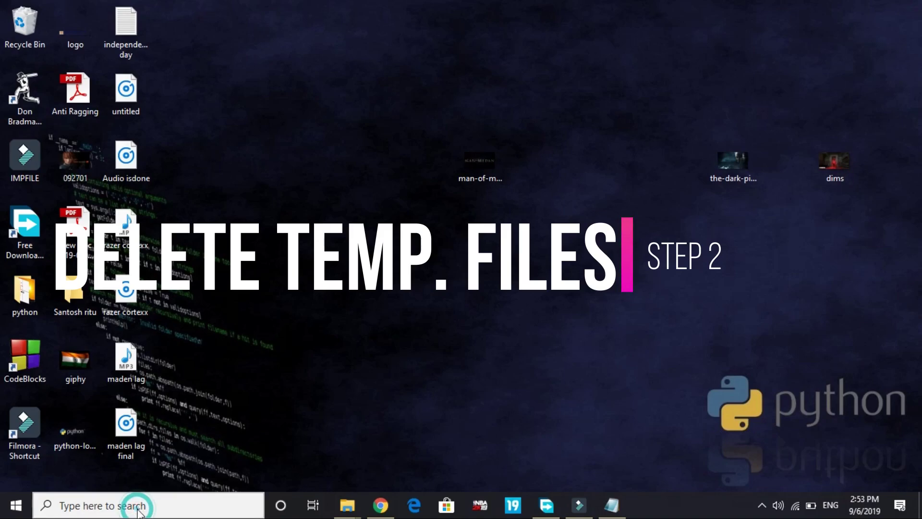
type("run")
key("Return")
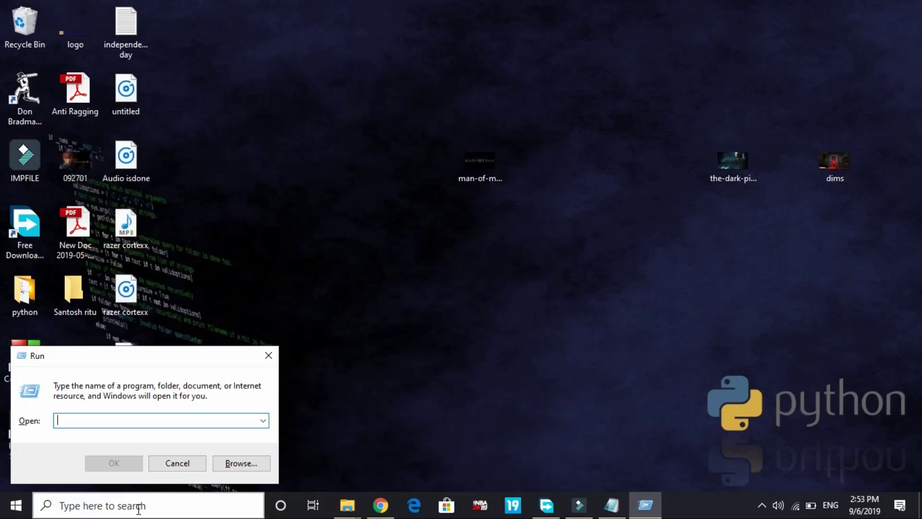
type("temp")
key("Return")
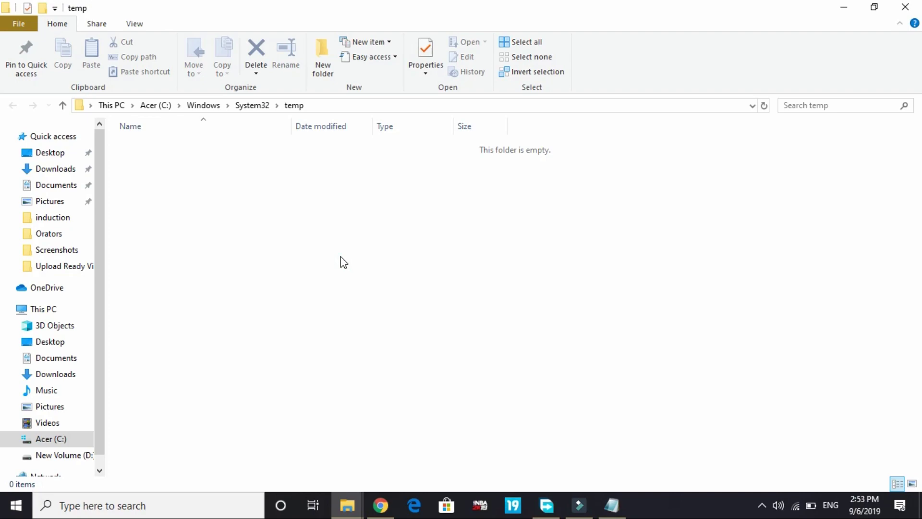
- Permanently delete everything in %temp%, skipping files in use for all items
left_click(904, 7)
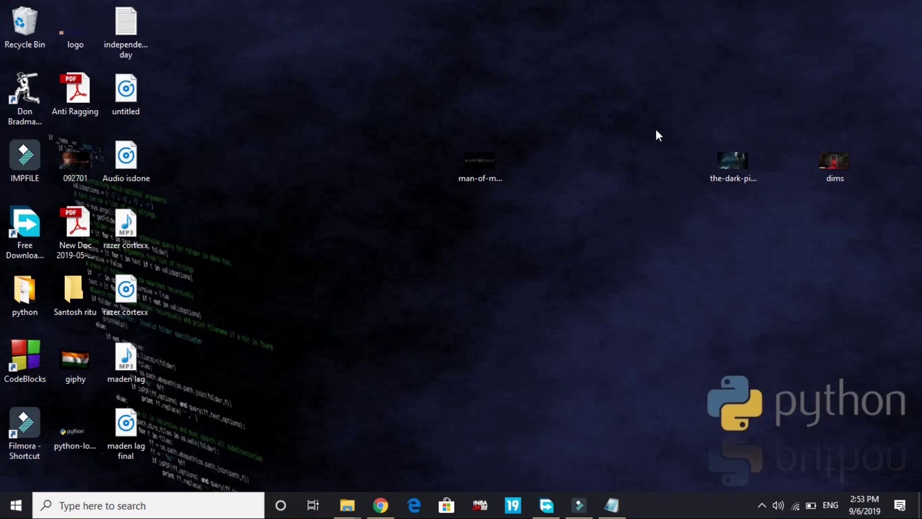
key("super+r")
type("%")
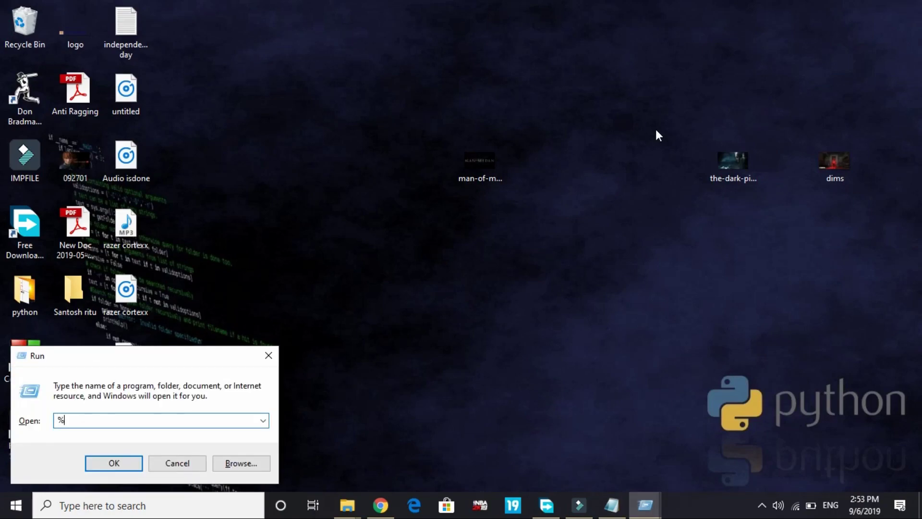
type("temp%")
key("Return")
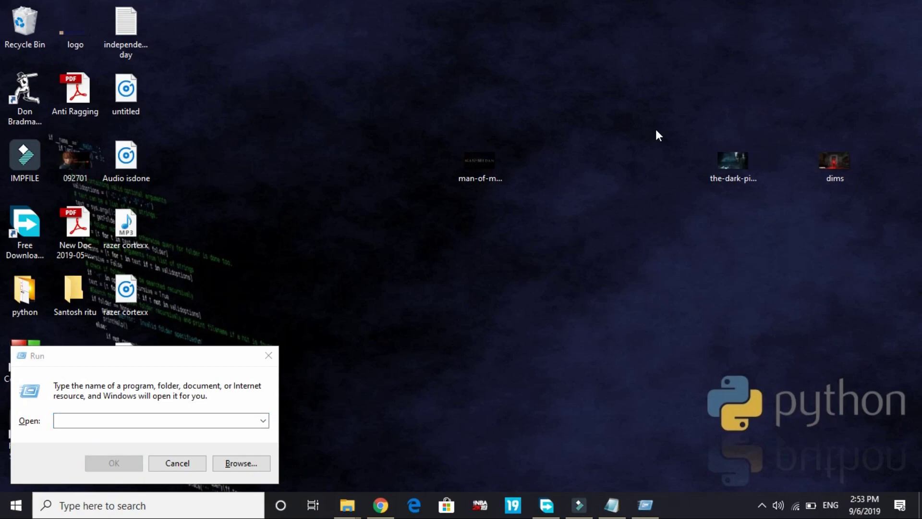
key("ctrl+a")
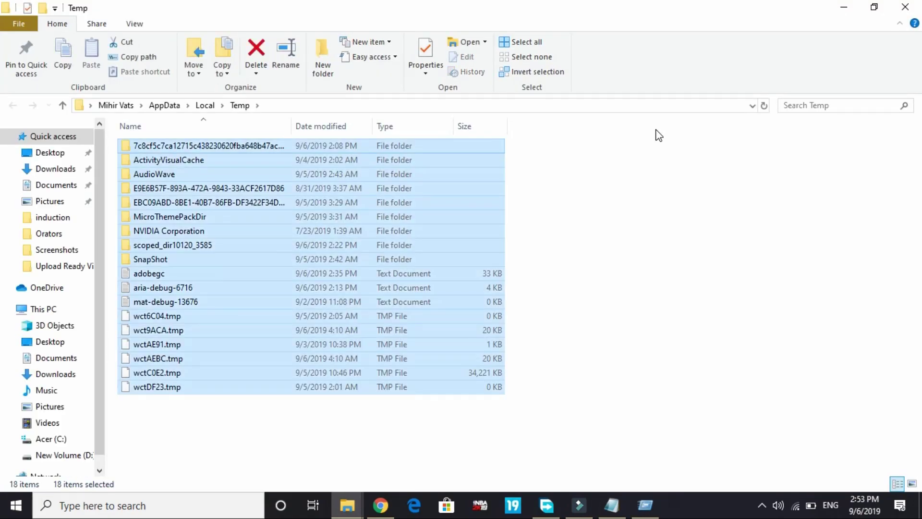
key("shift+Delete")
key("Return")
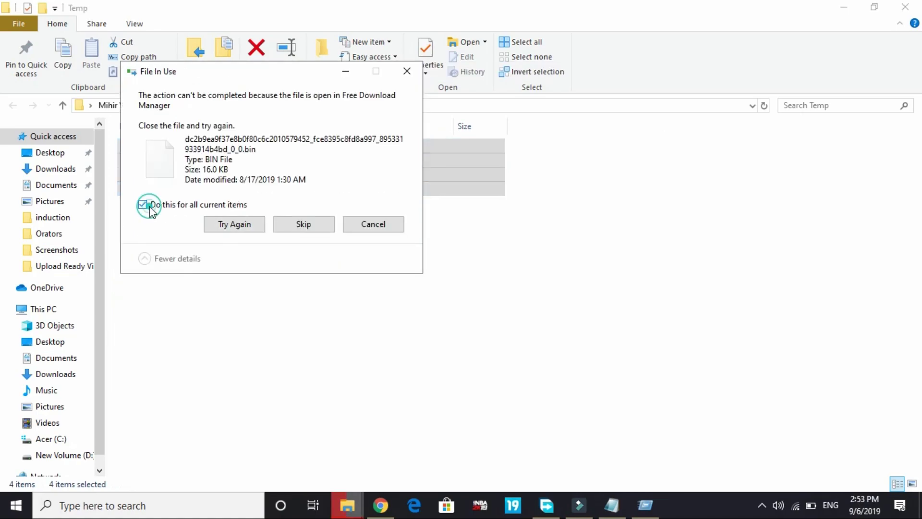
left_click(313, 228)
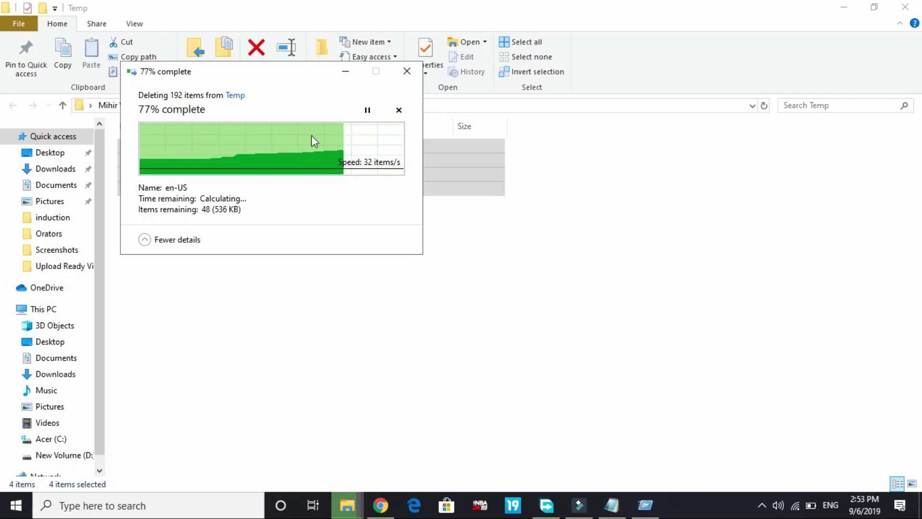
left_click(38, 312)
- Open C:\Windows\Prefetch from the Acer (C:) drive and find it empty
double_click(177, 243)
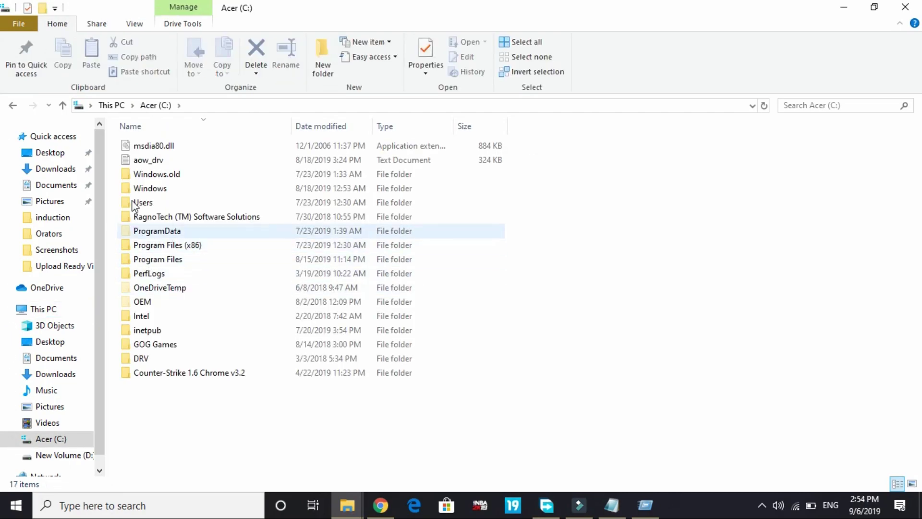
double_click(143, 187)
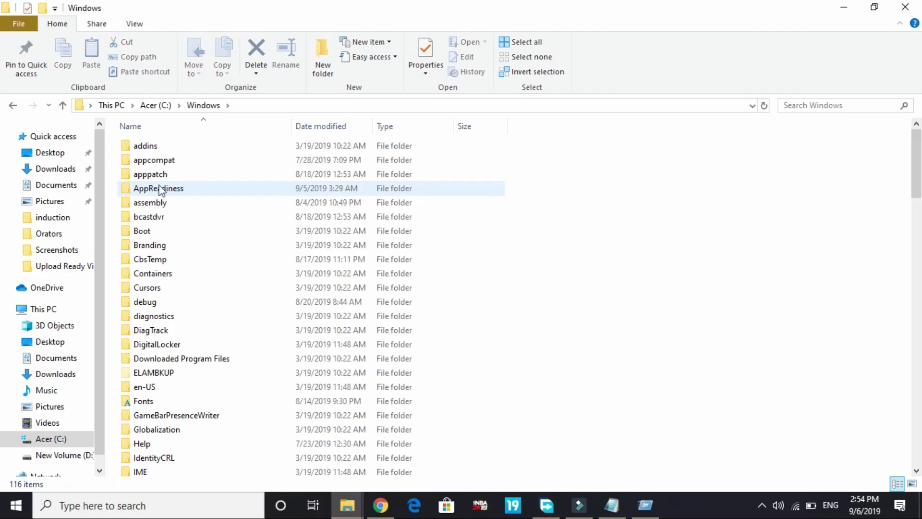
left_click(202, 198)
type("pe")
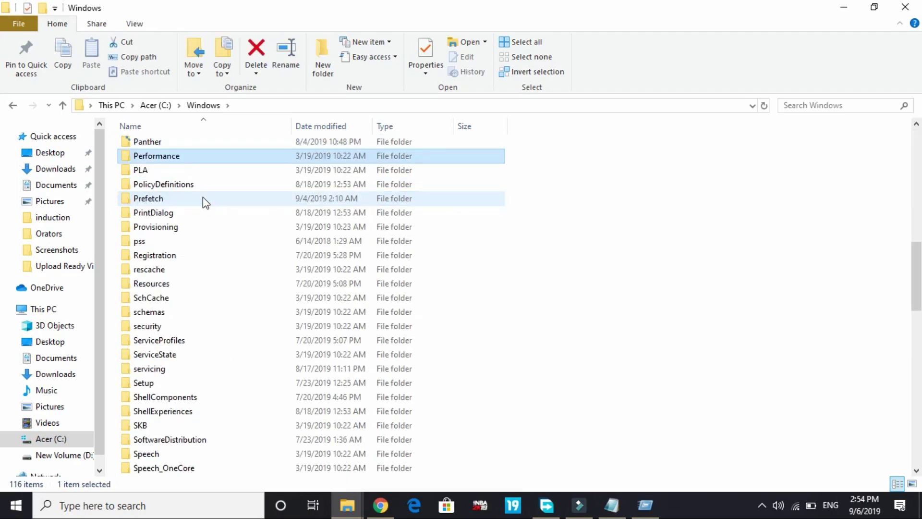
double_click(190, 201)
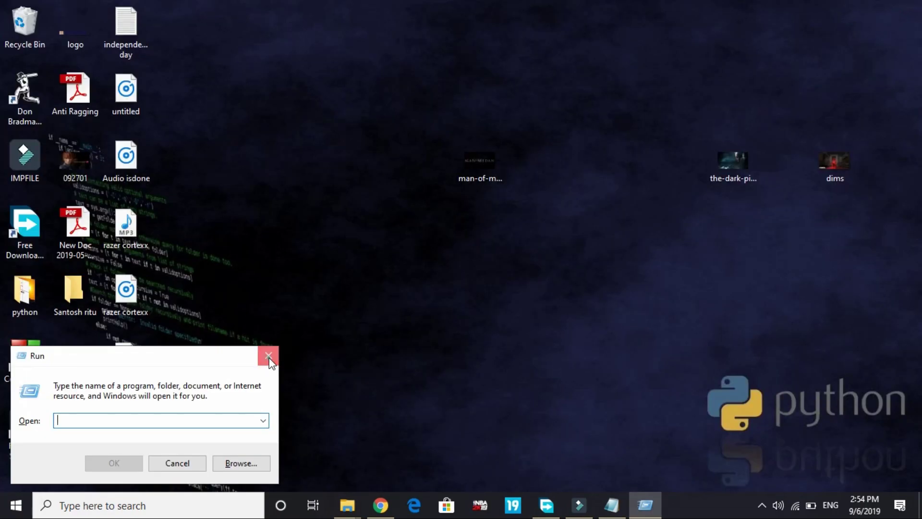
- Close the Run dialog to leave the desktop showing
left_click(268, 356)
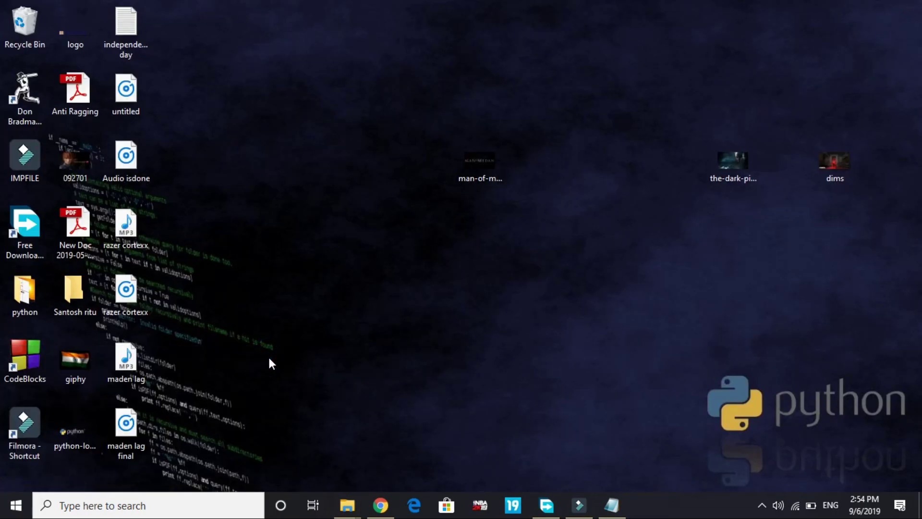